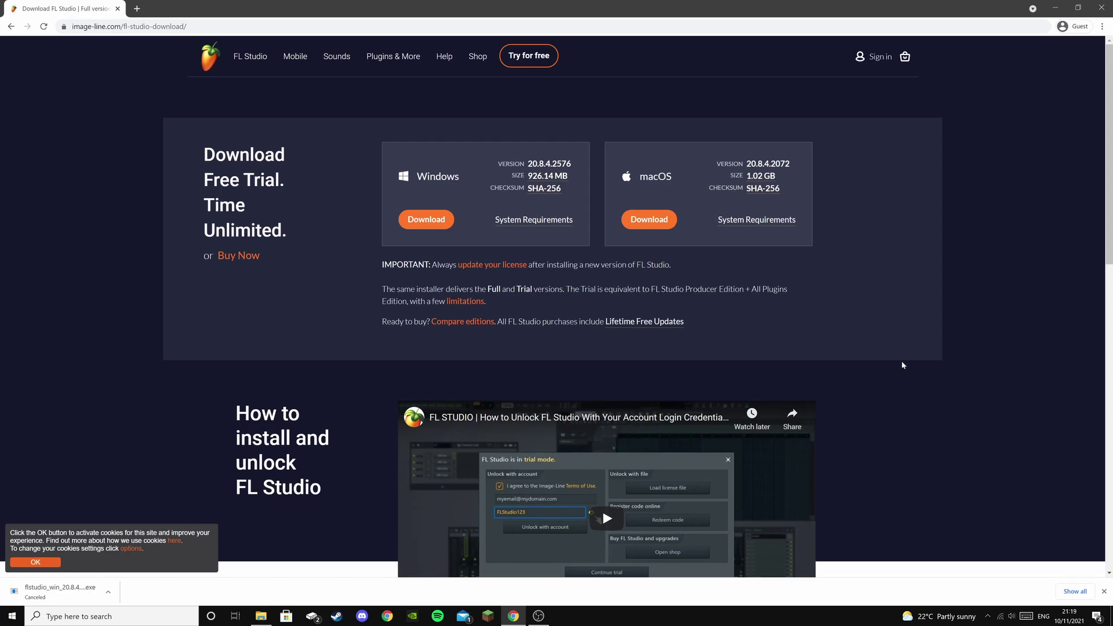
# Close the browser with the download page and launch FL Studio from the desktop
pyautogui.hotkey('alt', 'F4')
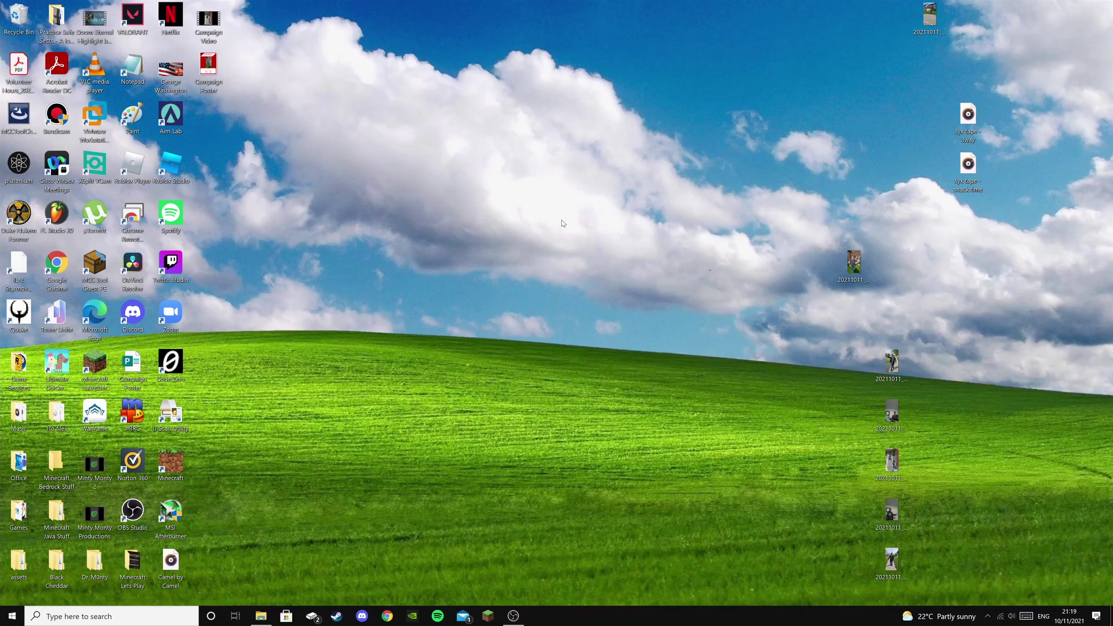
pyautogui.doubleClick(50, 220)
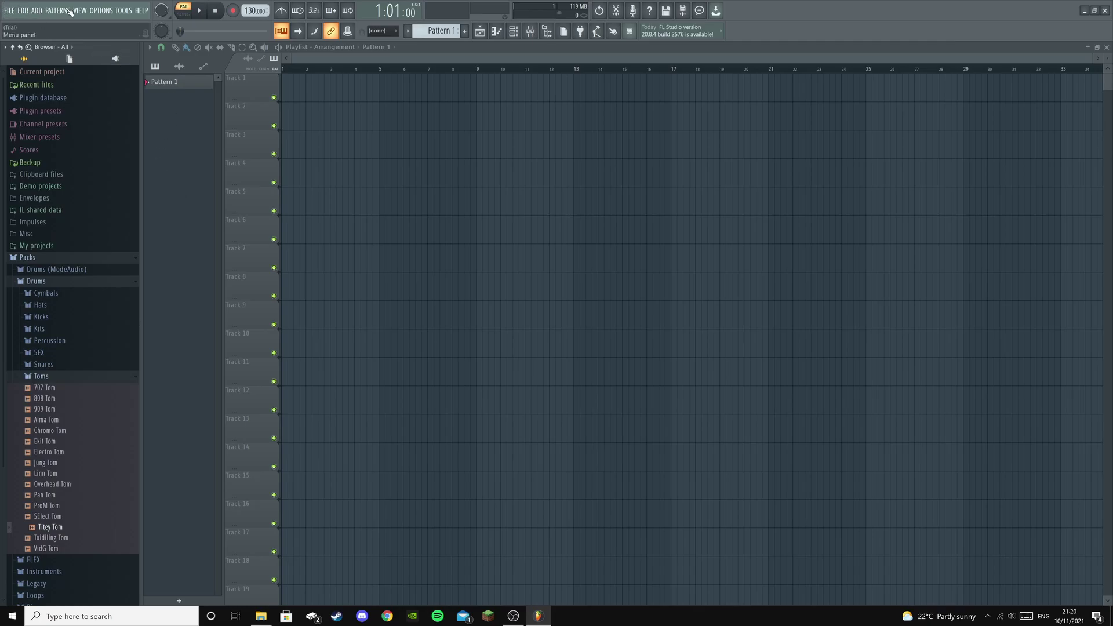
pyautogui.click(8, 12)
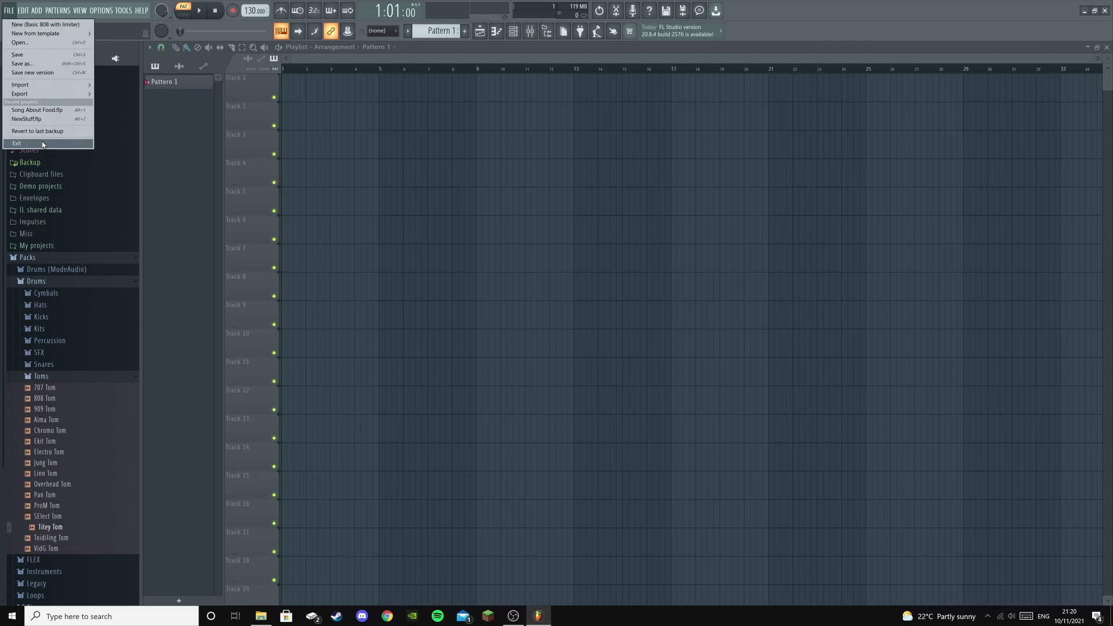
pyautogui.click(165, 127)
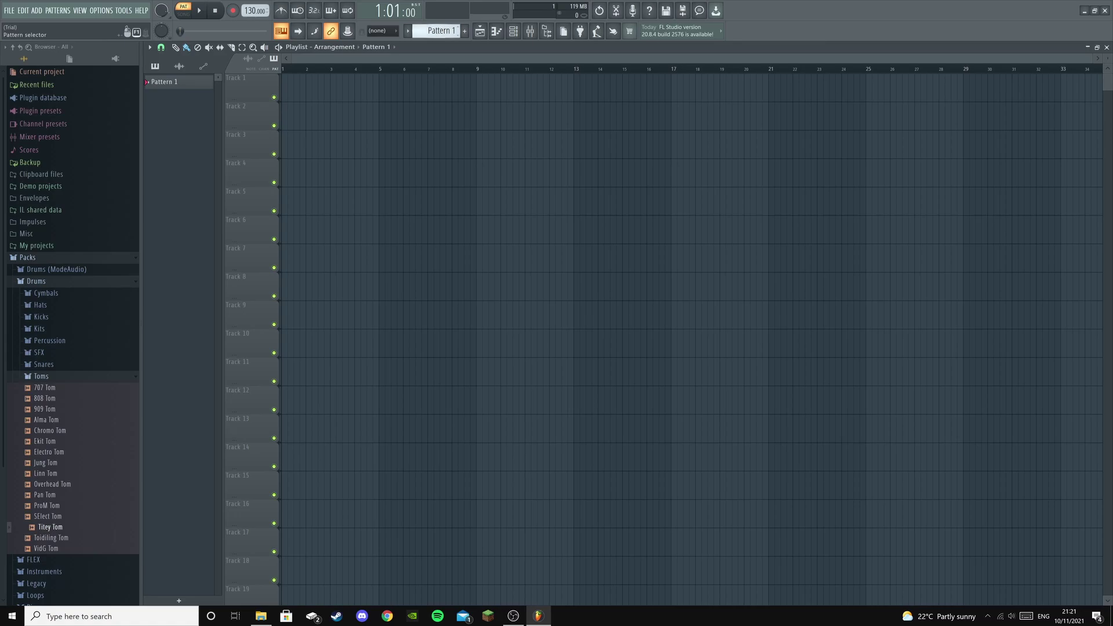
# Paint a row of Pattern 1 clips along Track 1 from about bar 2 to bar 22, and erase them
pyautogui.press('F4')
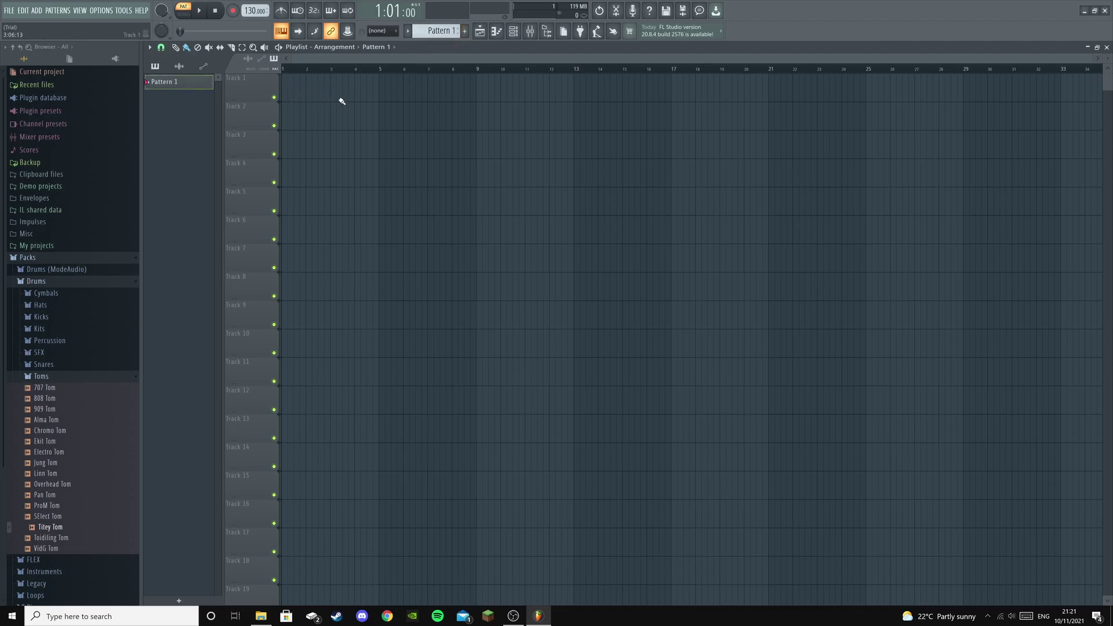
pyautogui.moveTo(303, 97)
pyautogui.mouseDown()
pyautogui.moveTo(501, 128)
pyautogui.moveTo(800, 124)
pyautogui.moveTo(826, 95)
pyautogui.mouseUp()
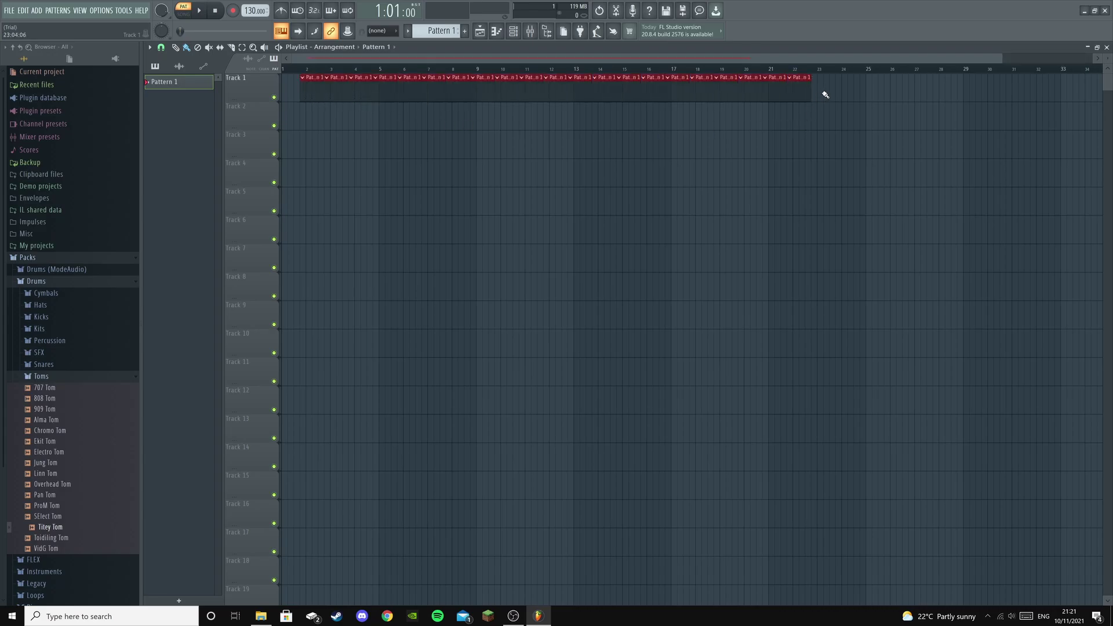
pyautogui.moveTo(838, 95); pyautogui.dragTo(302, 88)
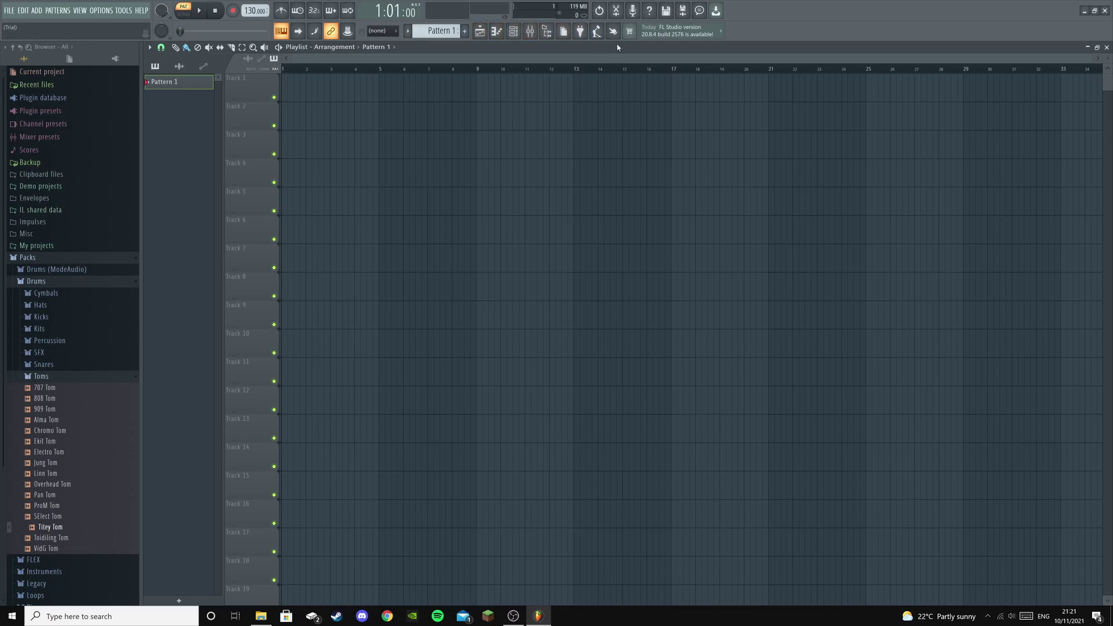
# Look through the main windows: the playlist, the piano roll, the channel rack and the mixer
pyautogui.click(487, 34)
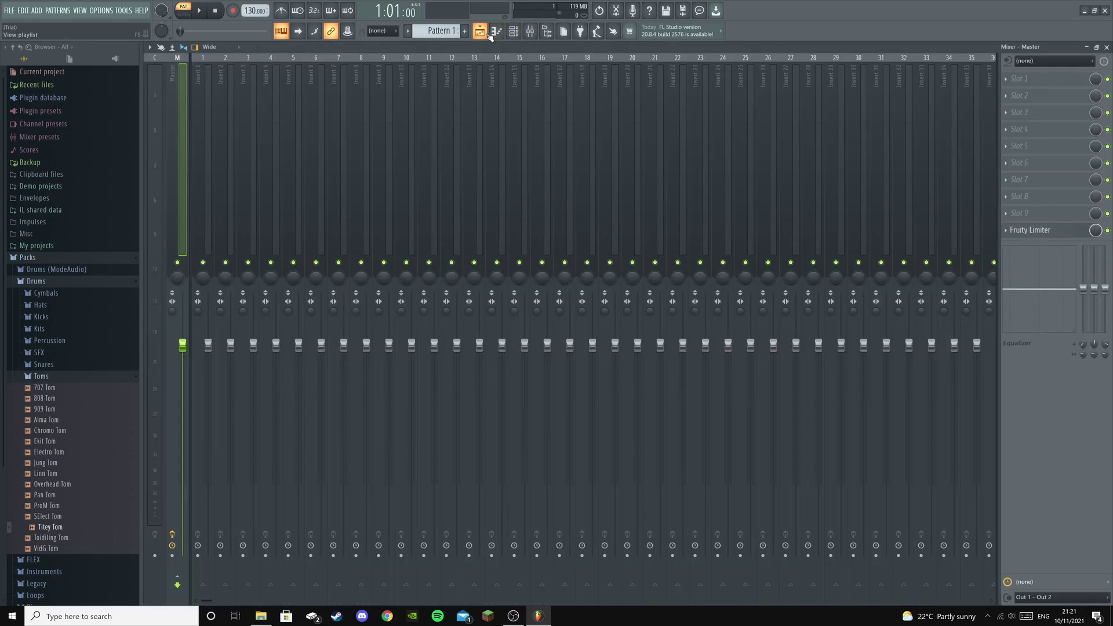
pyautogui.click(487, 35)
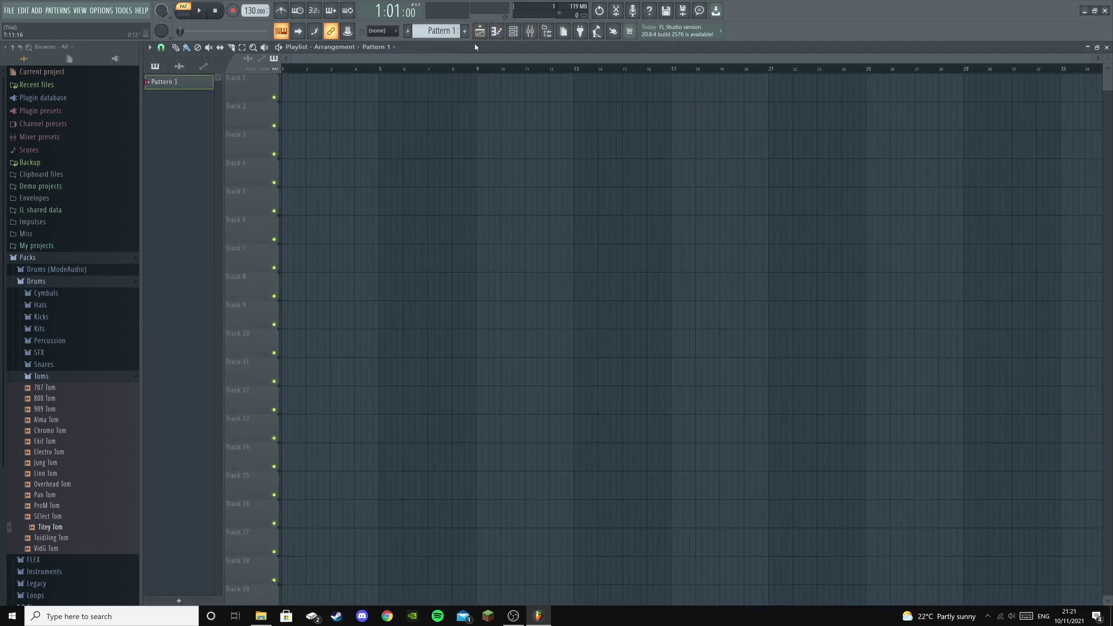
pyautogui.click(479, 35)
pyautogui.click(480, 39)
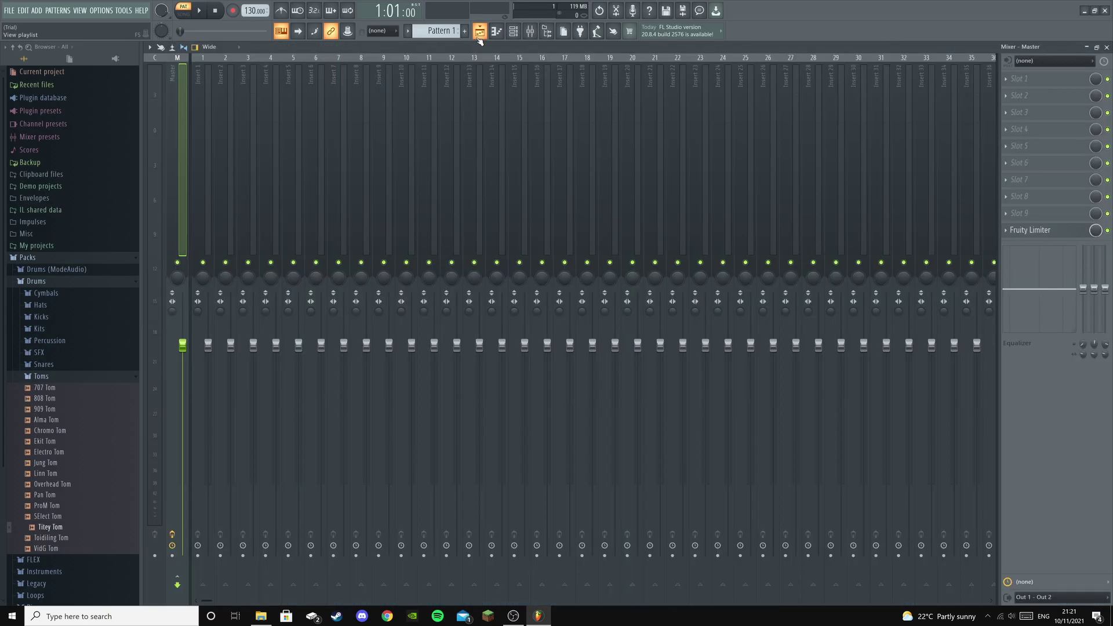
pyautogui.click(480, 35)
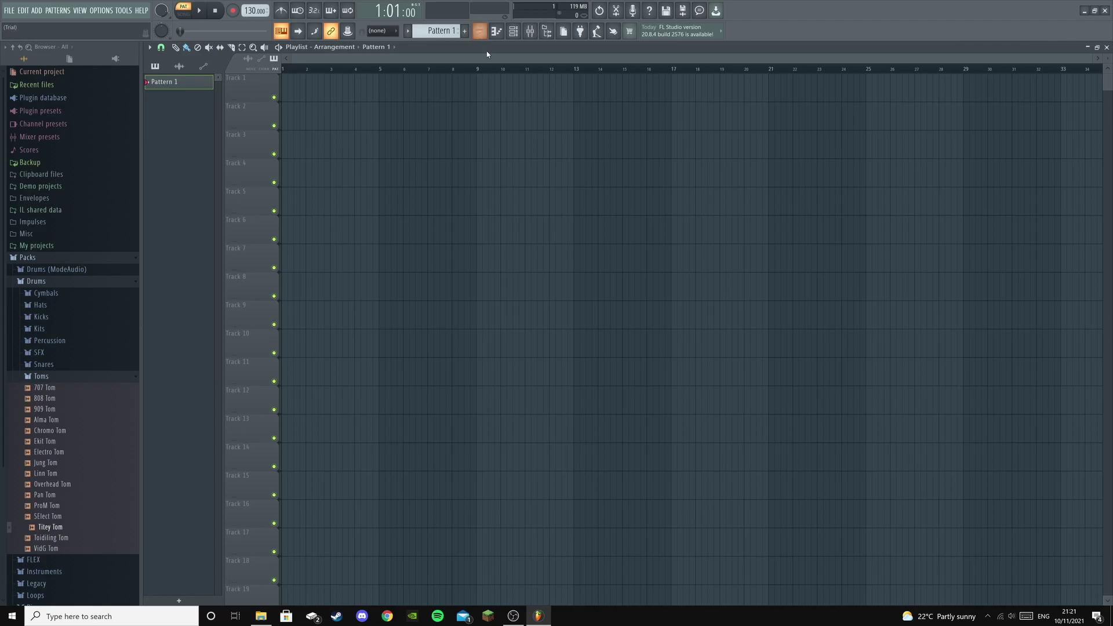
pyautogui.click(498, 32)
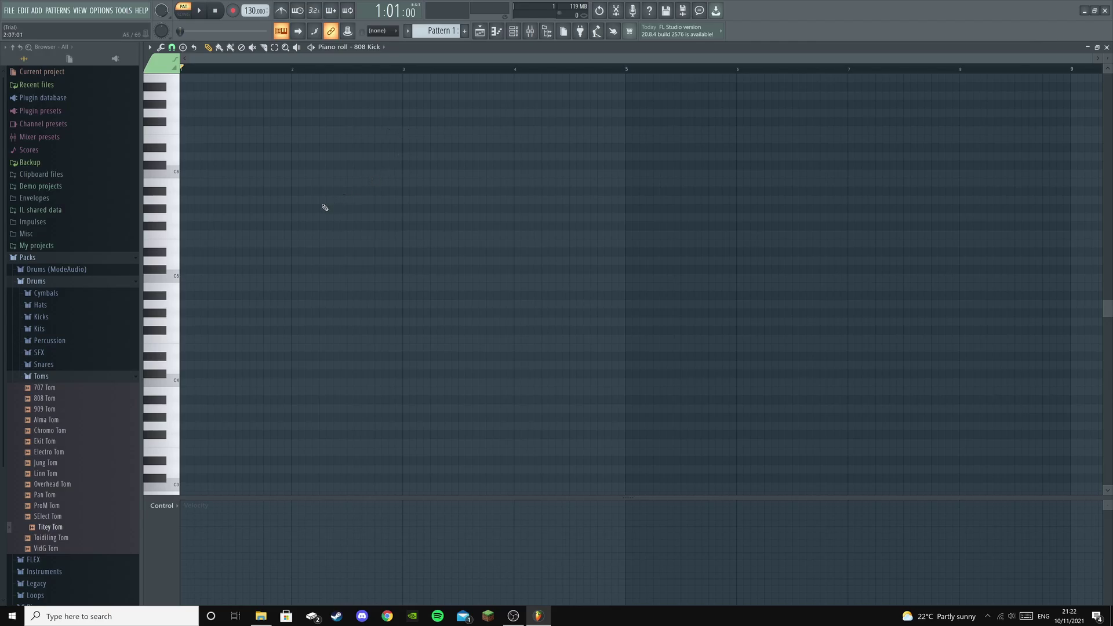
pyautogui.click(513, 32)
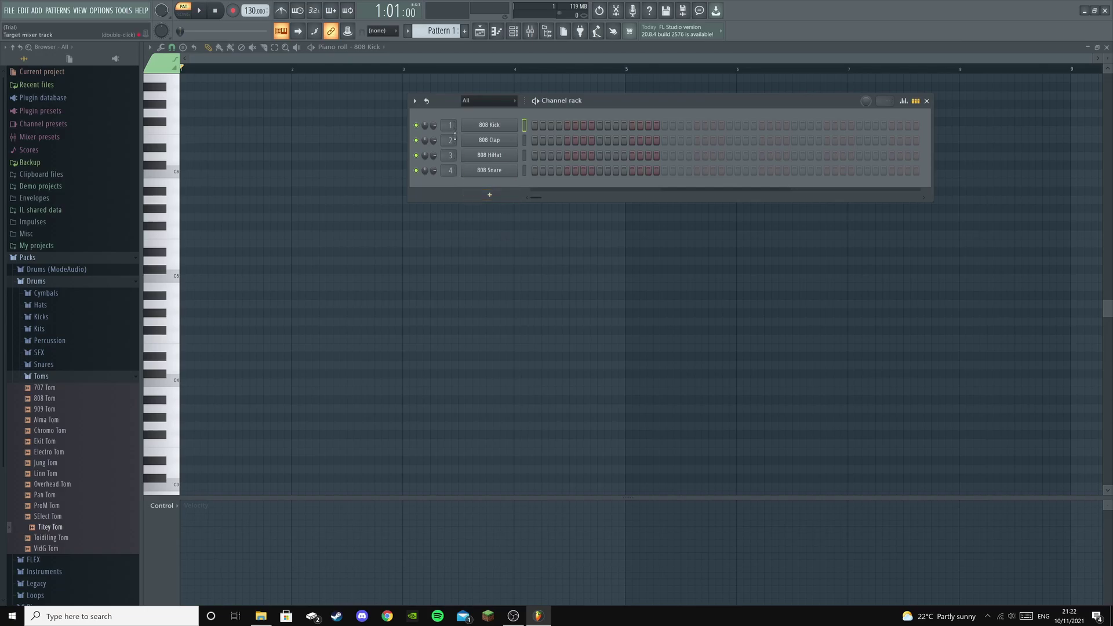
pyautogui.click(530, 33)
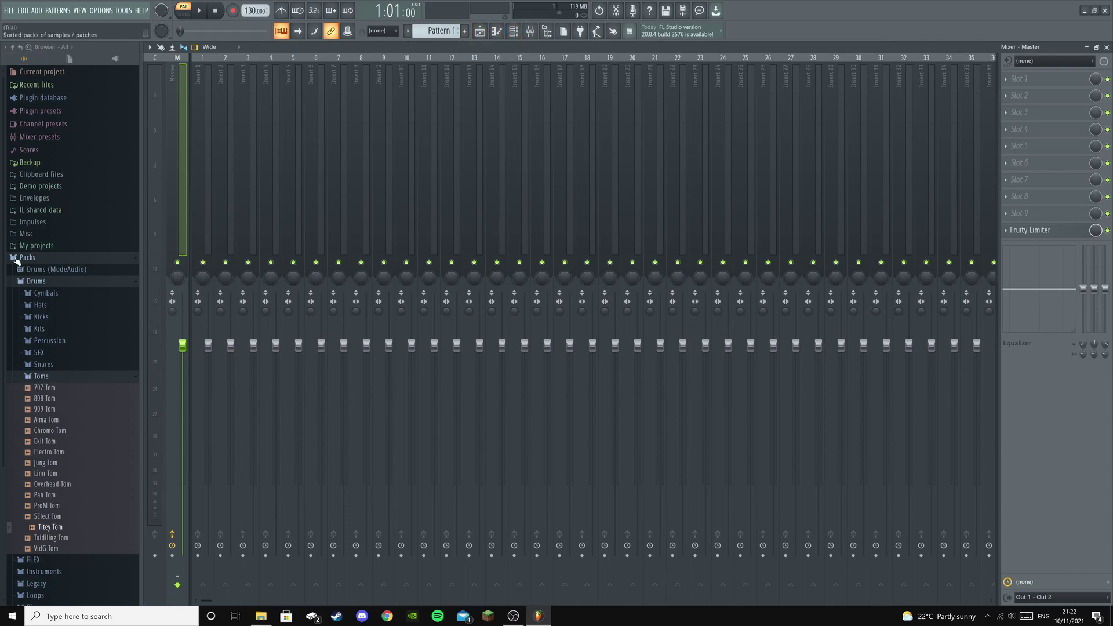
# Examine the sample folders under Packs, including the contents of Drums and Toms
pyautogui.scroll(-3, 62, 210)
pyautogui.scroll(3, 62, 208)
pyautogui.click(46, 282)
pyautogui.click(52, 261)
pyautogui.click(43, 259)
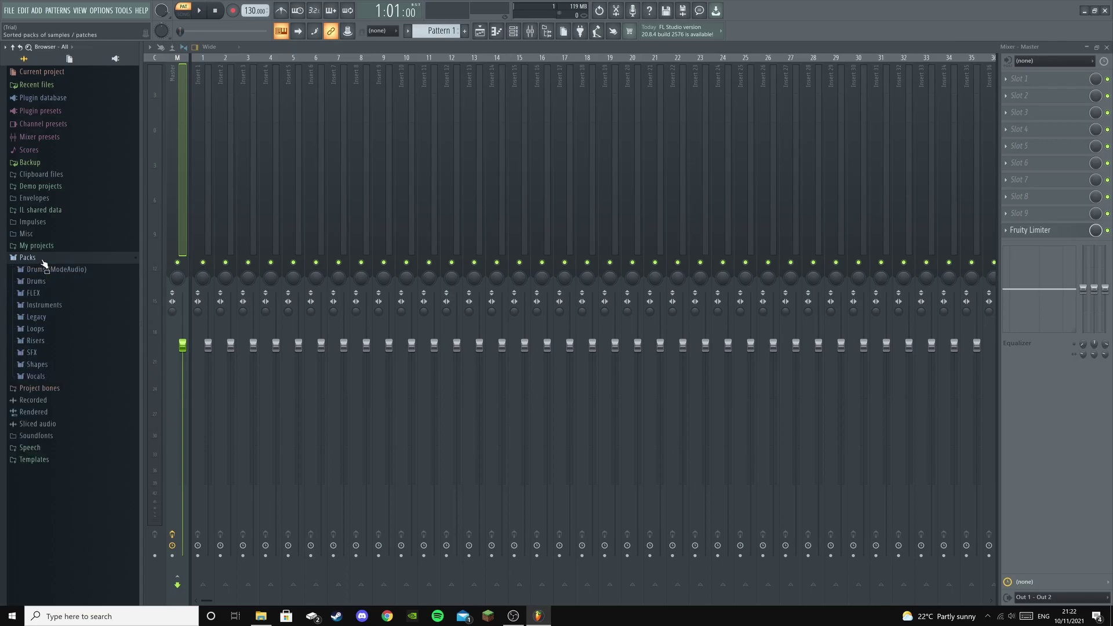
pyautogui.click(38, 283)
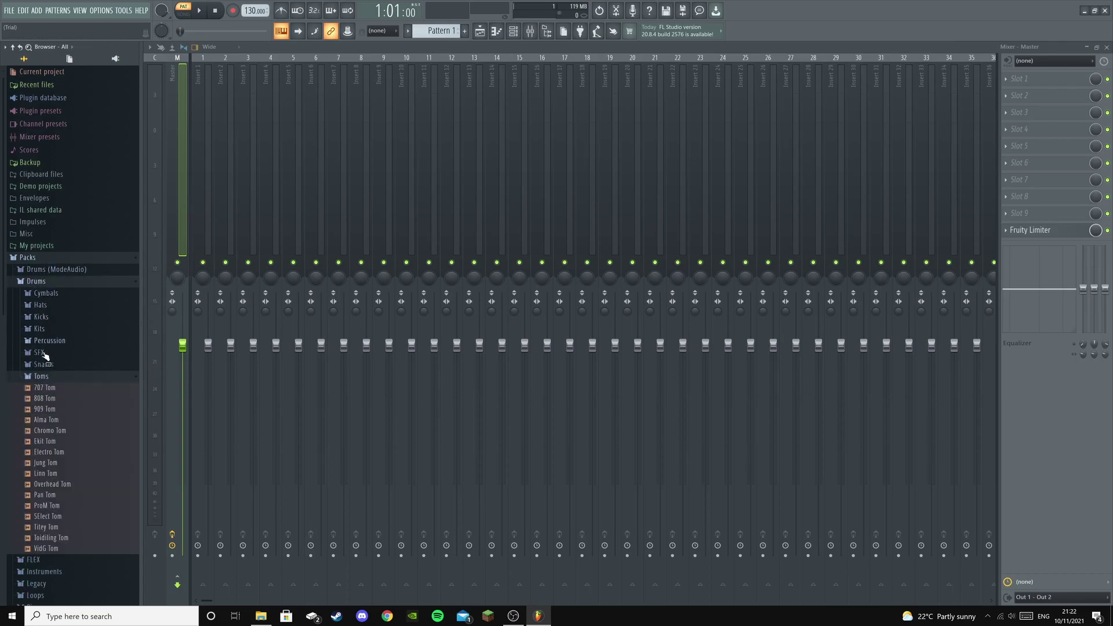
pyautogui.scroll(-3, 60, 368)
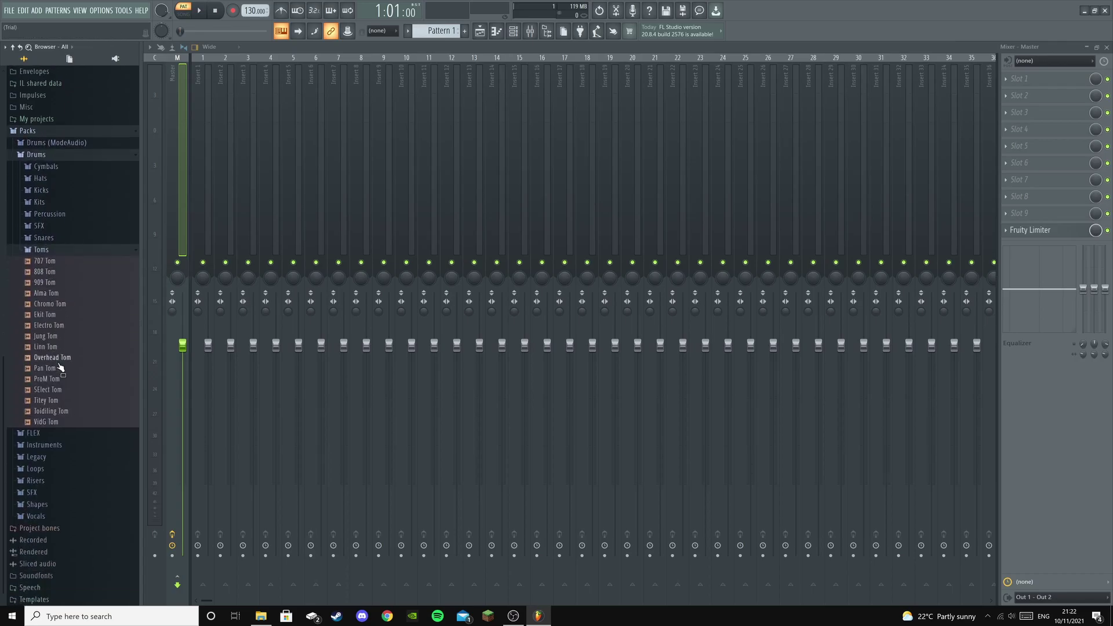
pyautogui.click(67, 255)
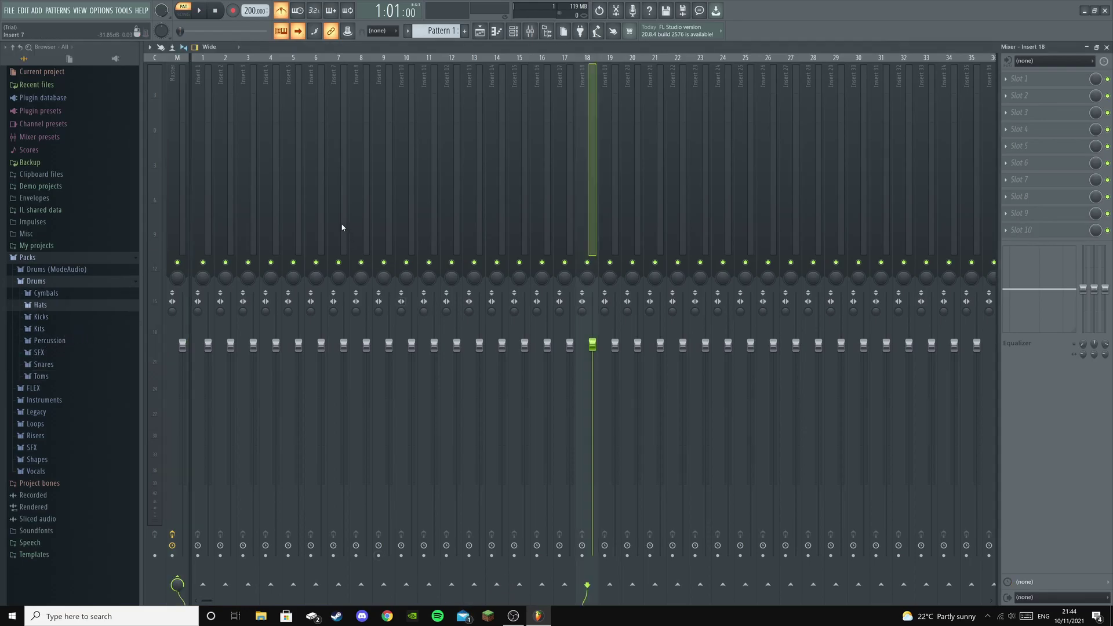
# Show the playlist with the channel rack over it and expand the Kicks folder of the Drums pack
pyautogui.click(480, 31)
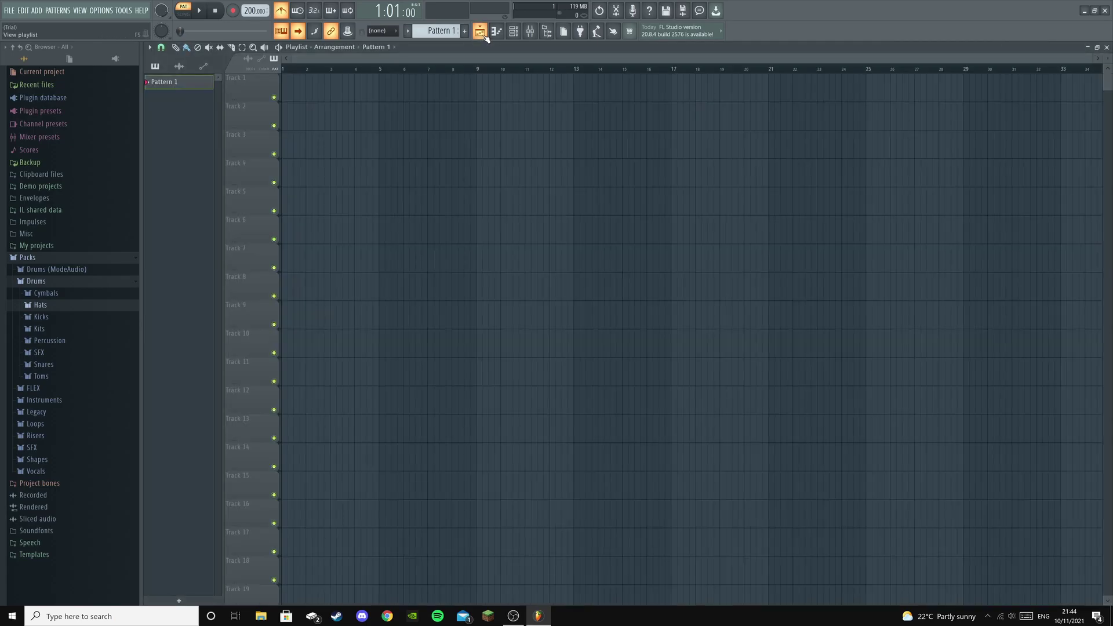
pyautogui.click(516, 33)
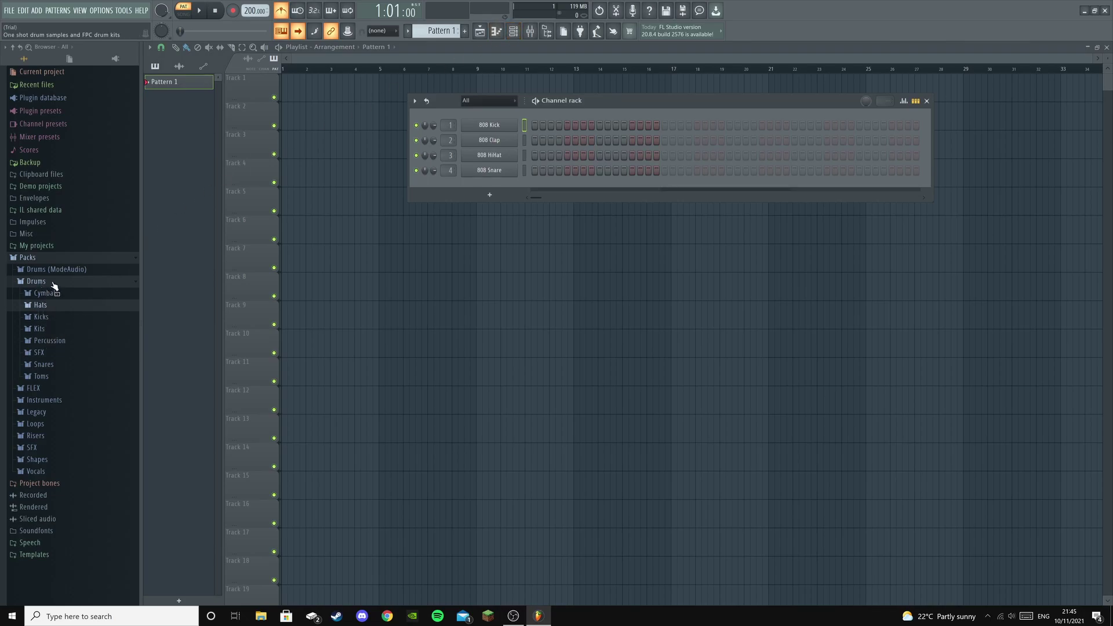
pyautogui.click(45, 318)
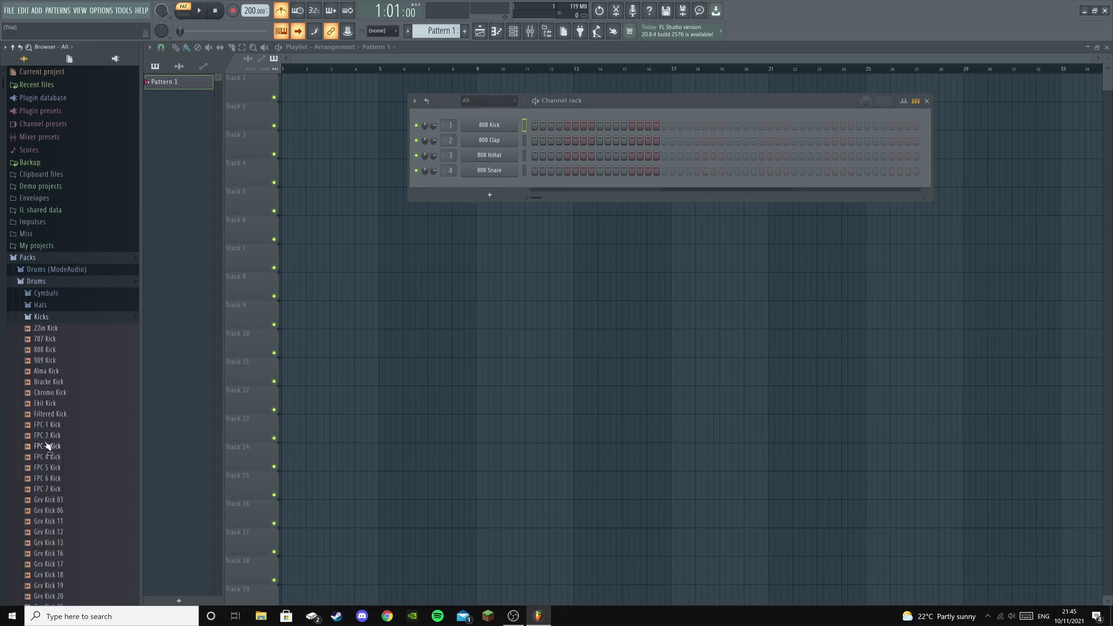
# Load the 707 Kick sample onto the first channel and replace it with 808 Kick
pyautogui.moveTo(50, 371); pyautogui.dragTo(95, 345)
pyautogui.moveTo(56, 352); pyautogui.dragTo(494, 133)
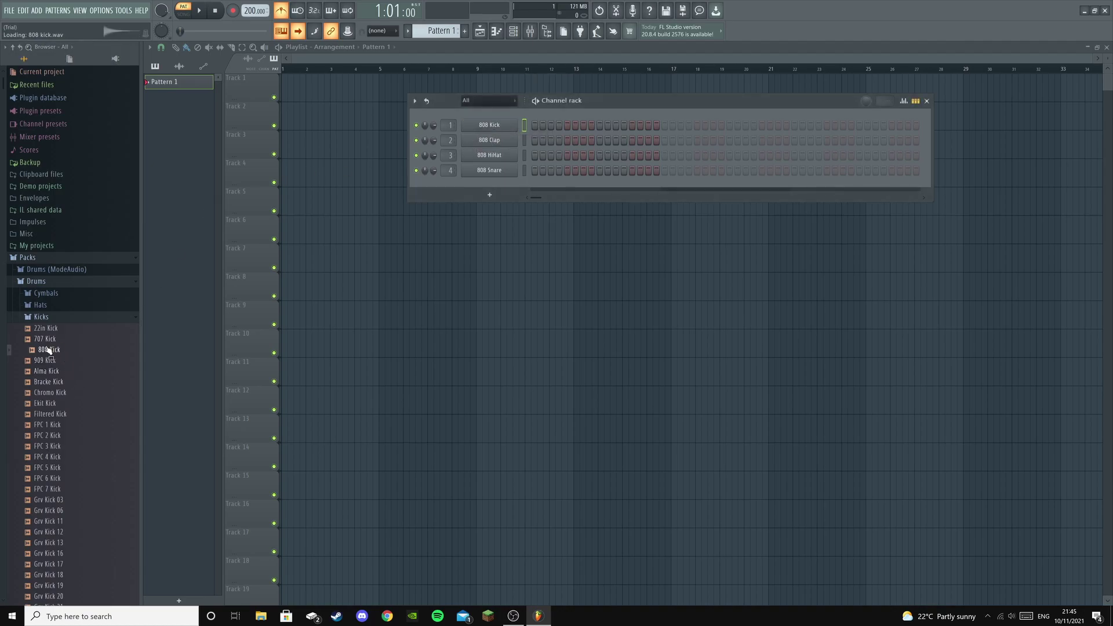
pyautogui.moveTo(49, 339); pyautogui.dragTo(494, 126)
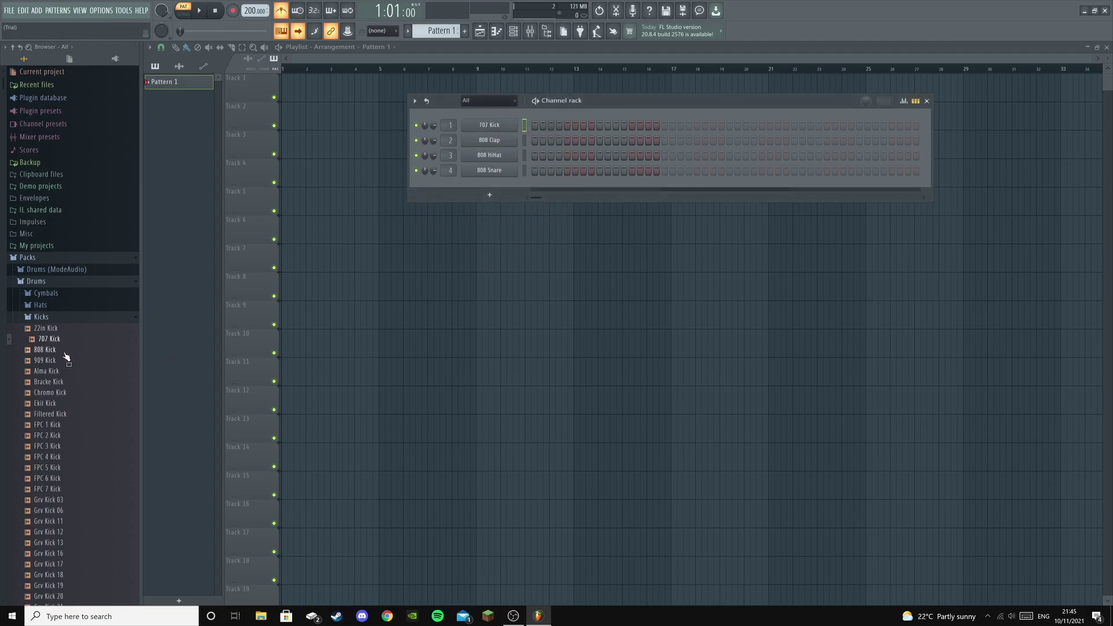
pyautogui.moveTo(59, 352); pyautogui.dragTo(501, 127)
# Program the first bar of Pattern 1 with playback running: kick on step 1, hi-hats on steps 5 and 13, snare on step 9
pyautogui.click(534, 125)
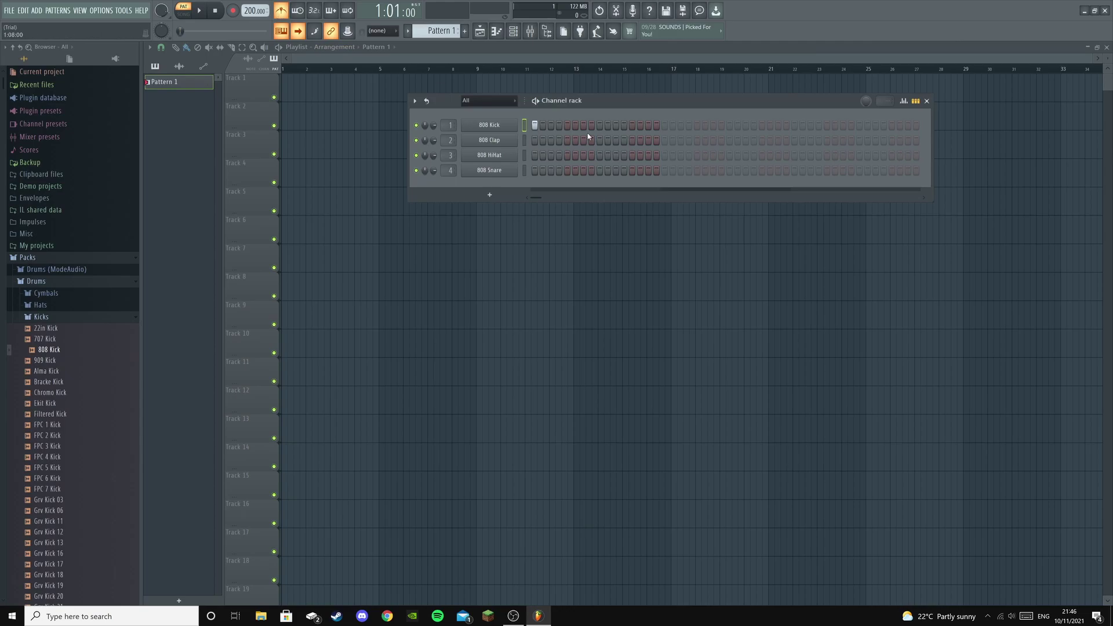
pyautogui.click(567, 155)
pyautogui.press('space')
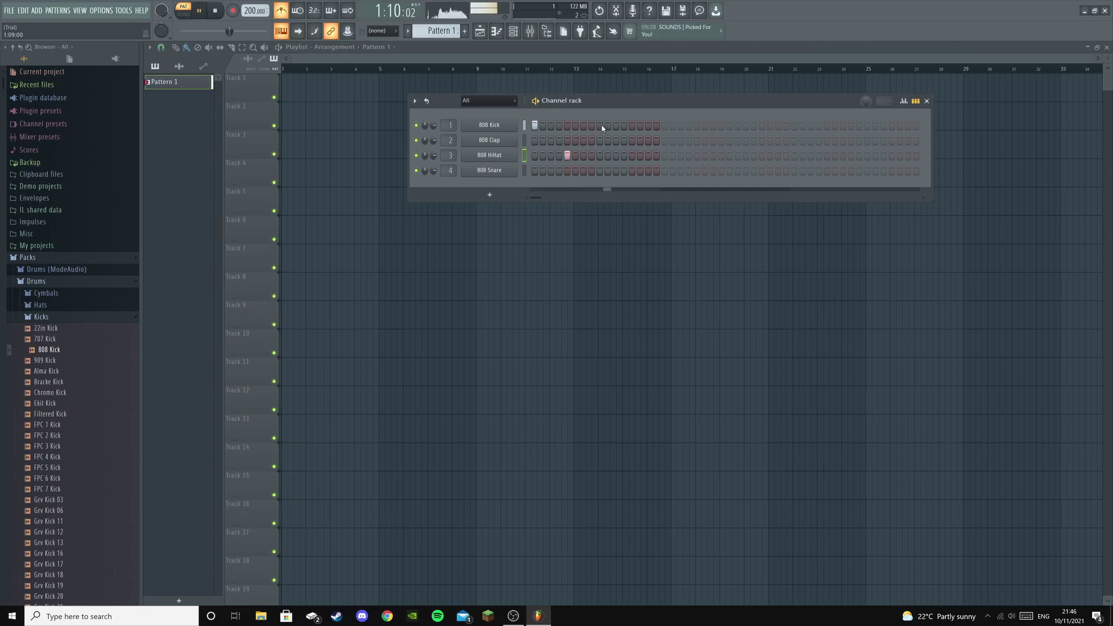
pyautogui.click(599, 170)
pyautogui.click(632, 156)
# Program the second bar with kicks on steps 17 and 21, hi-hats on steps 21, 29 and 31, and a snare on step 25
pyautogui.click(665, 125)
pyautogui.click(697, 124)
pyautogui.click(697, 155)
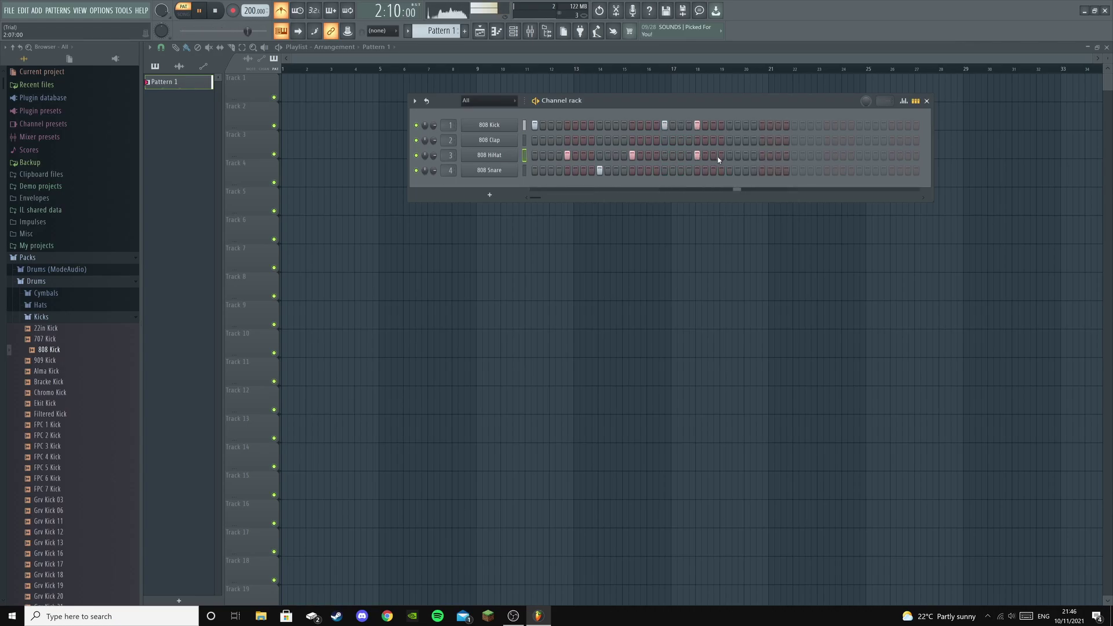
pyautogui.click(729, 170)
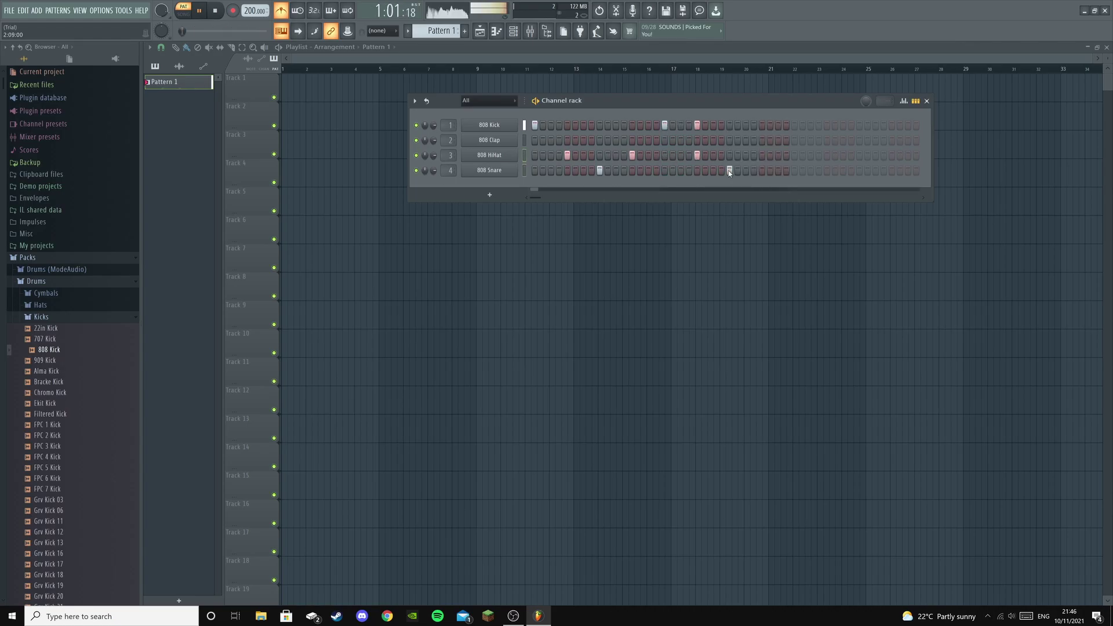
pyautogui.click(761, 156)
pyautogui.click(777, 155)
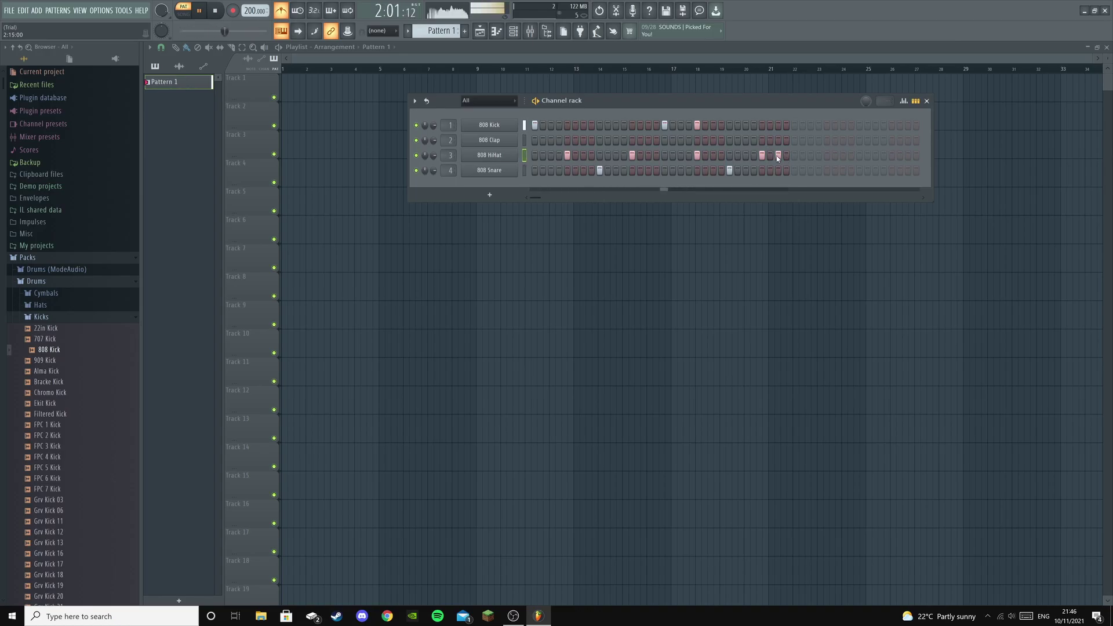
# Replace the hi-hat channel's sample with 808 CH from the Hats folder
pyautogui.click(60, 305)
pyautogui.click(50, 338)
pyautogui.moveTo(51, 343); pyautogui.dragTo(493, 155)
# Add 808 CH hits on steps 1, 9, 17 and 25 of Pattern 1
pyautogui.click(535, 155)
pyautogui.click(600, 155)
pyautogui.click(664, 156)
pyautogui.click(729, 155)
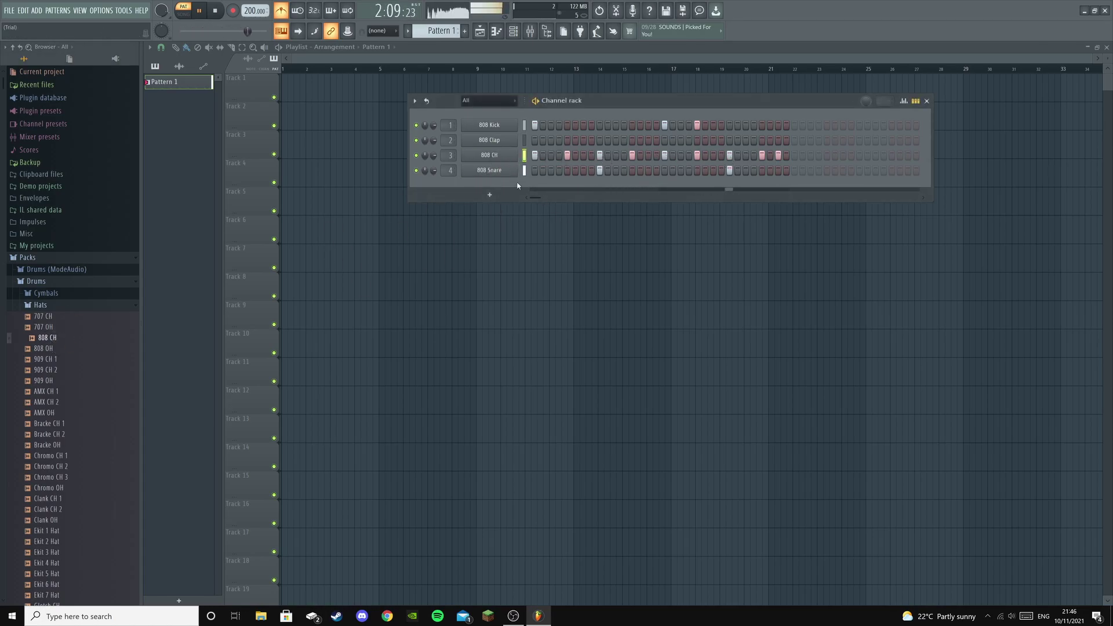
pyautogui.click(513, 615)
pyautogui.click(687, 352)
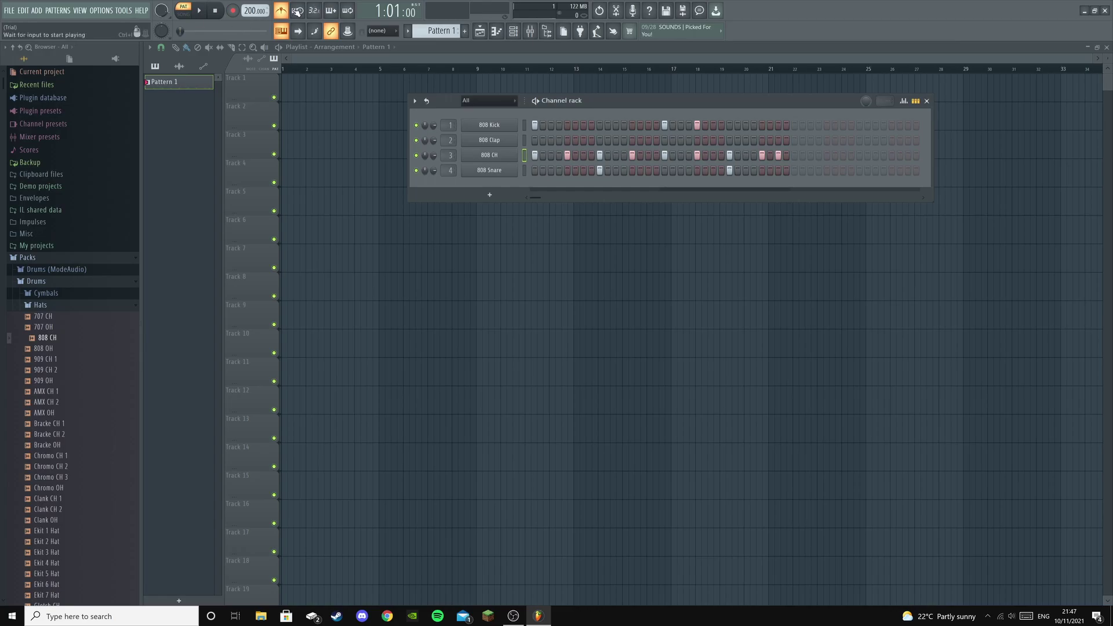
# Play back the Pattern 1 drum beat to hear it, and stop playback
pyautogui.press('space')
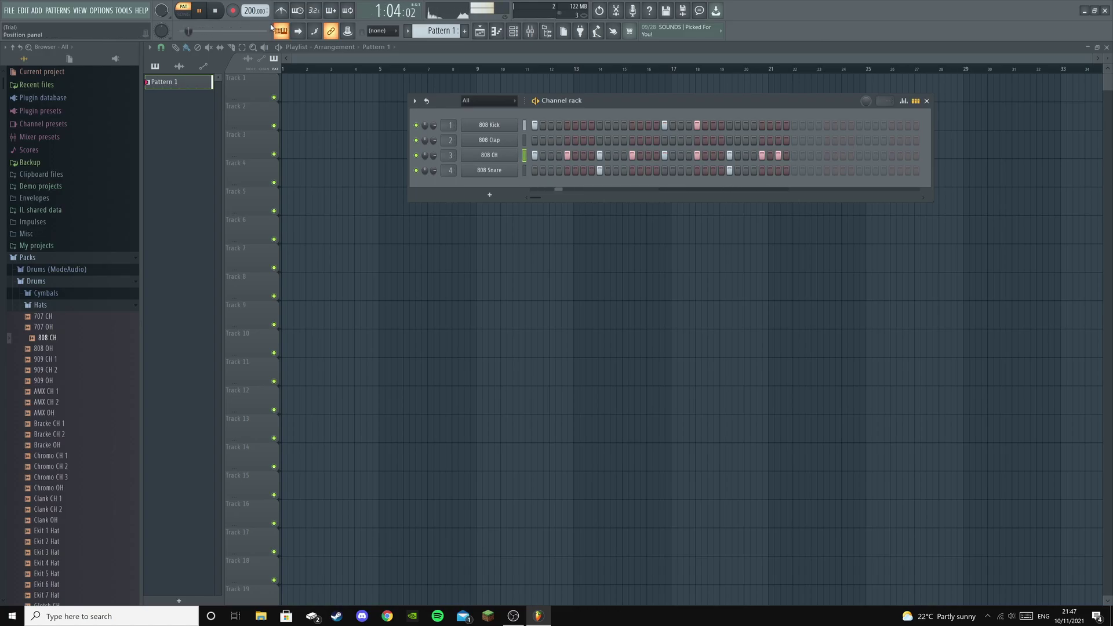
pyautogui.press('space')
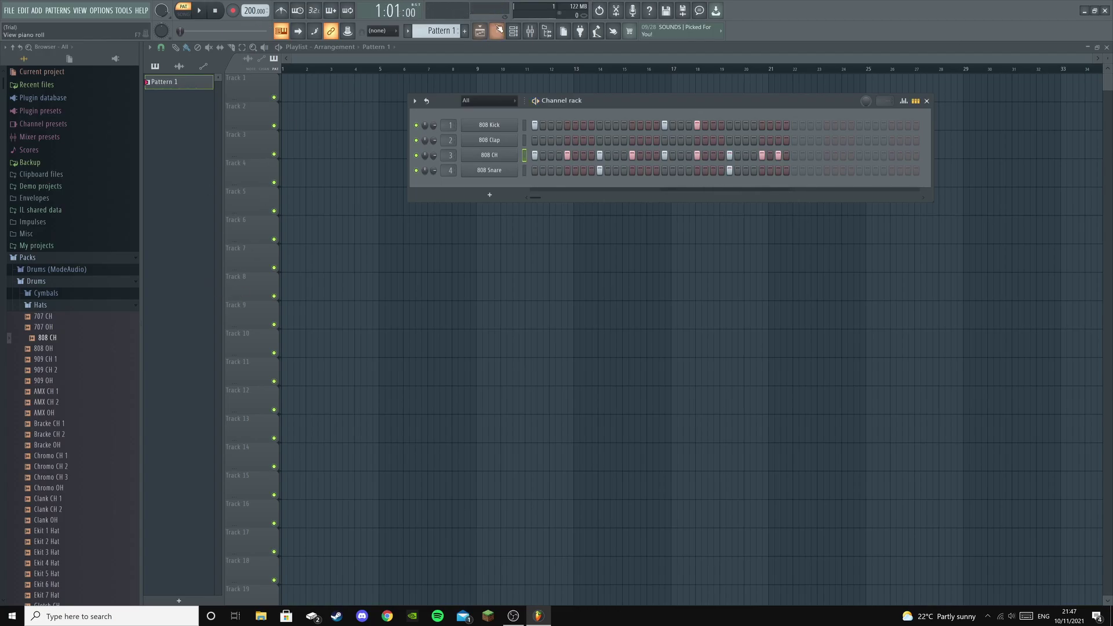
# Create Pattern 2 and add a Sytrus channel with the Electric preset from the piano group
pyautogui.click(464, 30)
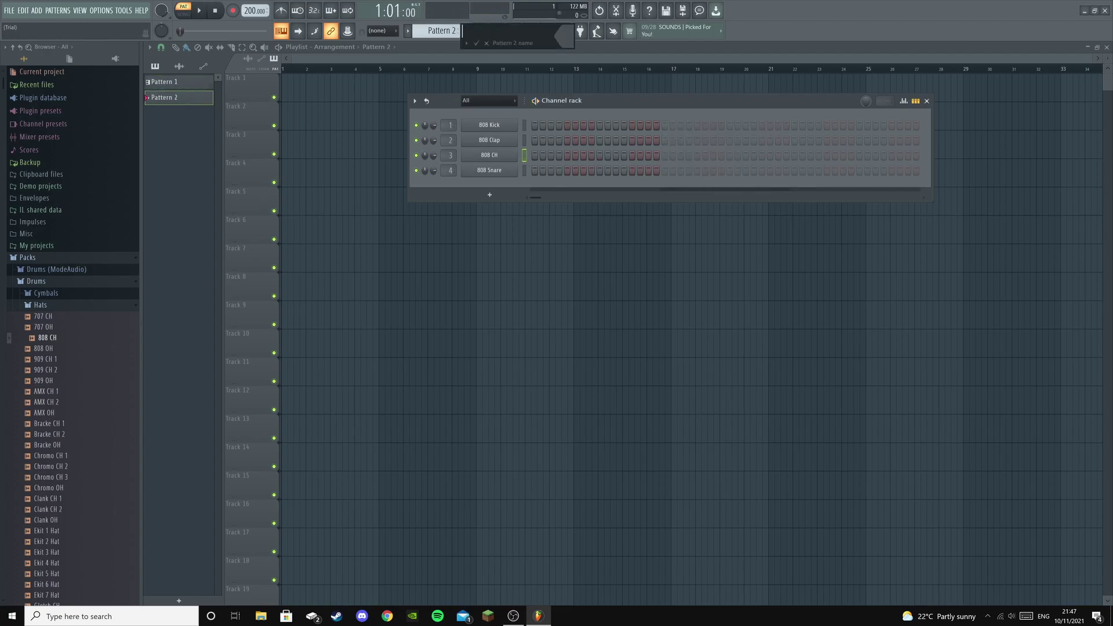
pyautogui.click(477, 45)
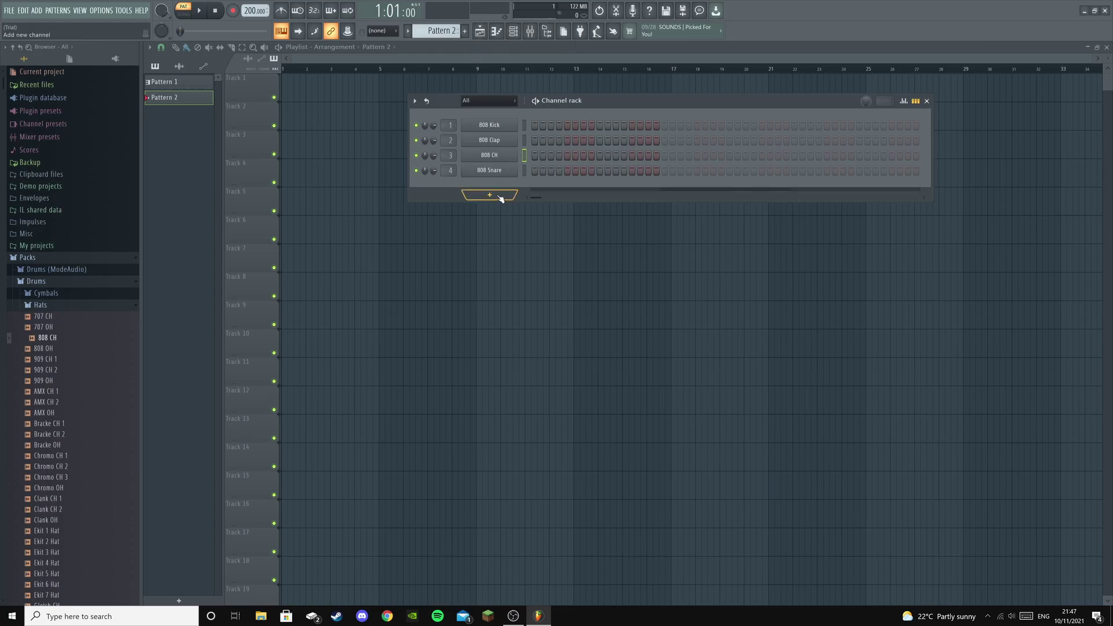
pyautogui.click(501, 196)
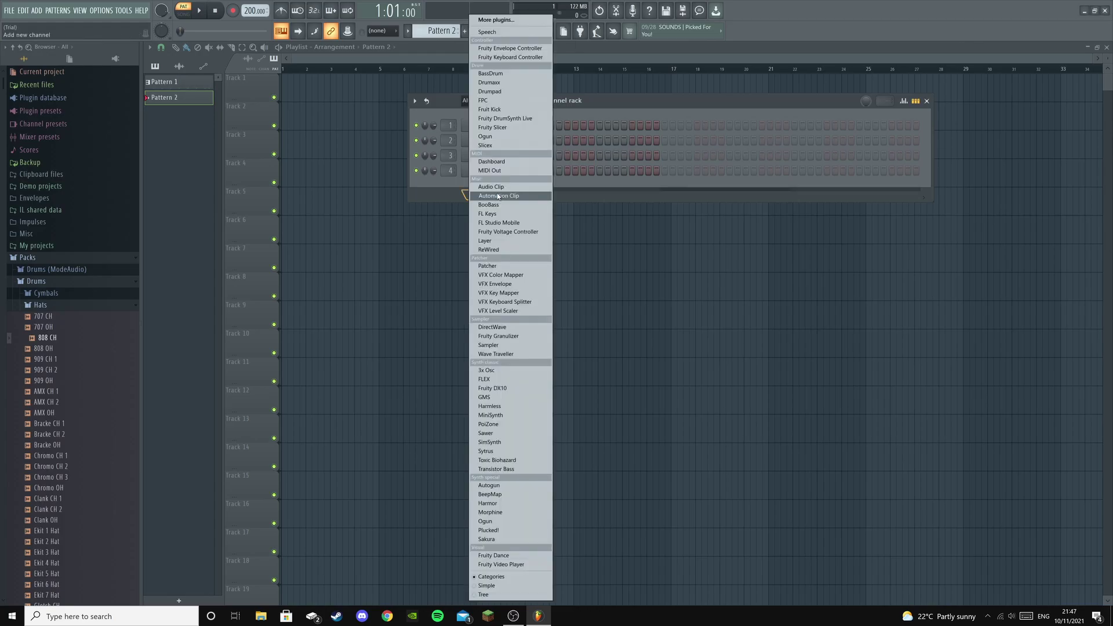
pyautogui.click(486, 451)
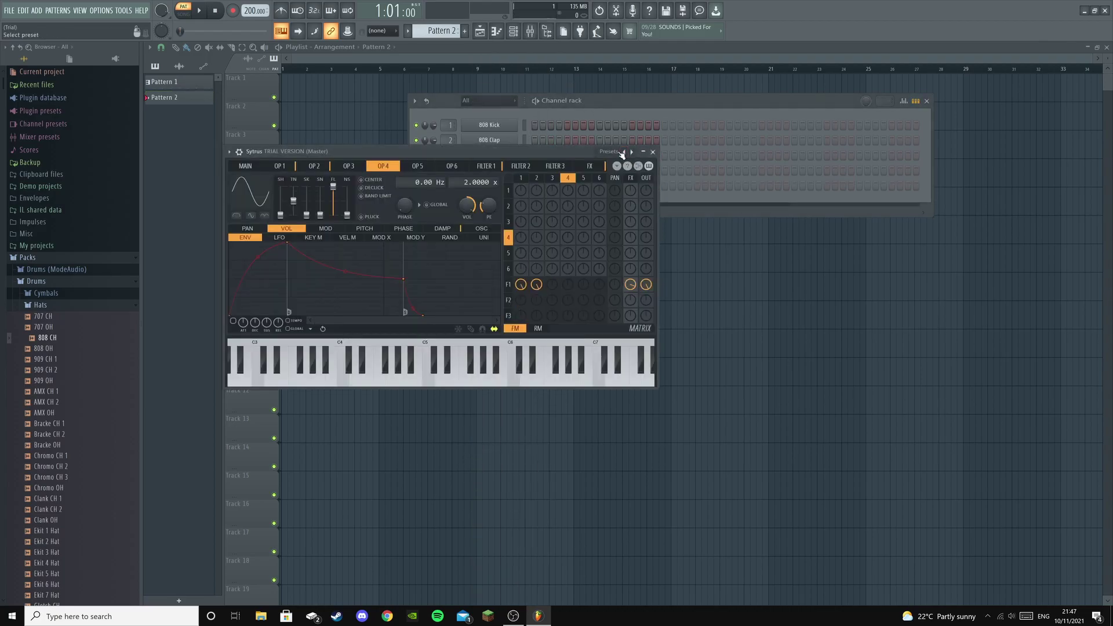
pyautogui.click(608, 152)
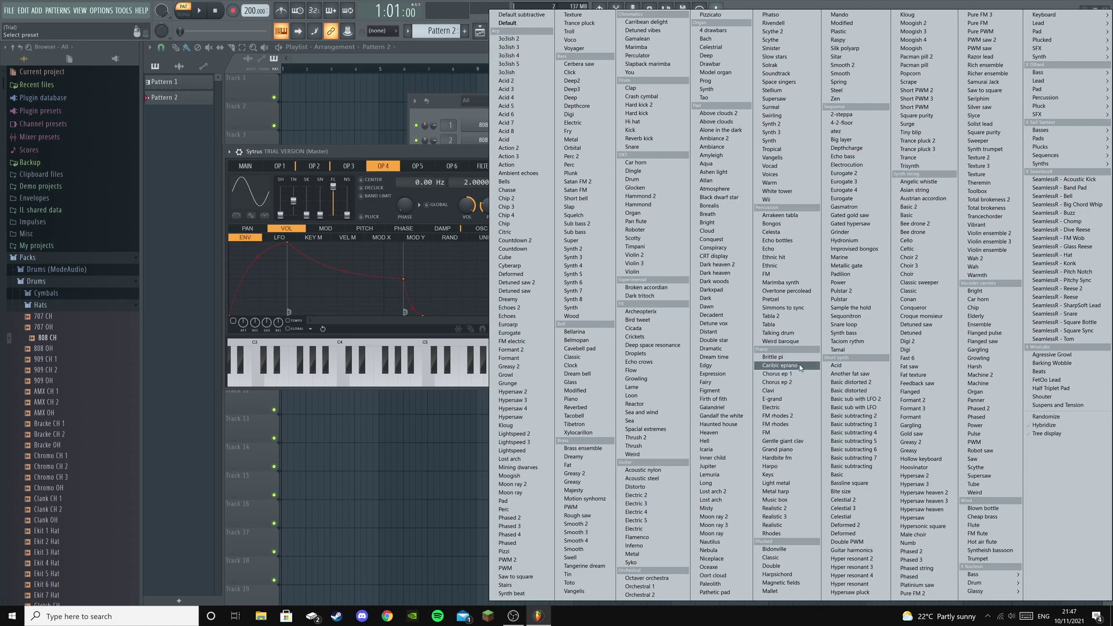
pyautogui.click(779, 407)
# Play a few test notes to audition the Electric preset
pyautogui.press('c')
pyautogui.press('v')
pyautogui.press('b')
pyautogui.press('c')
pyautogui.press('v')
pyautogui.press('b')
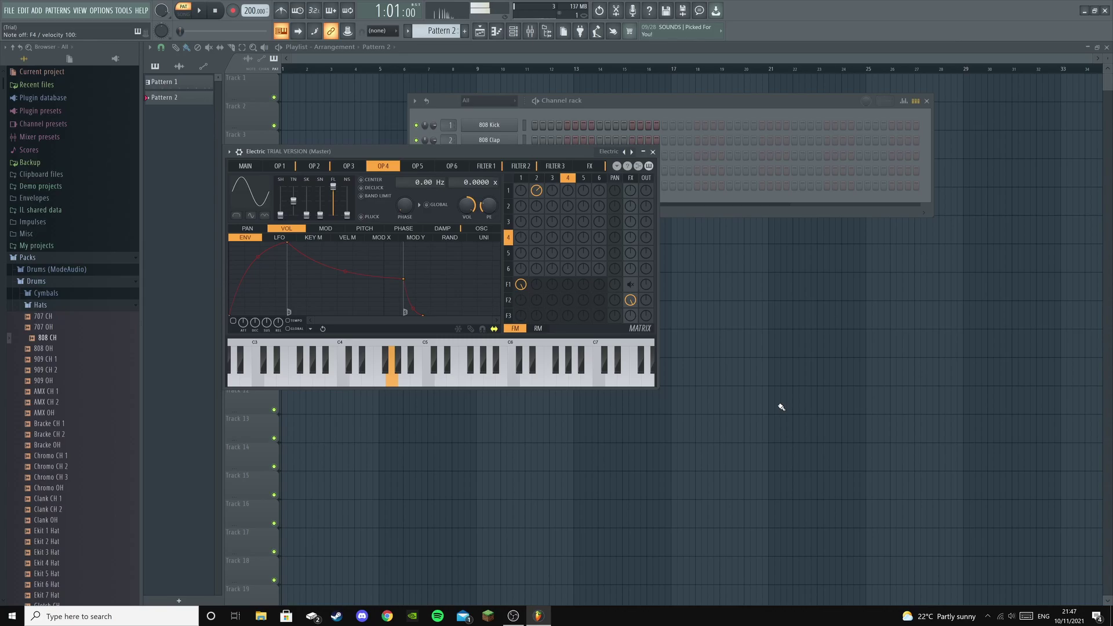
# In the Electric channel's piano roll, write a four-bar melody of F#4, D4, G4, F4 and A4 notes, and play it back
pyautogui.click(497, 32)
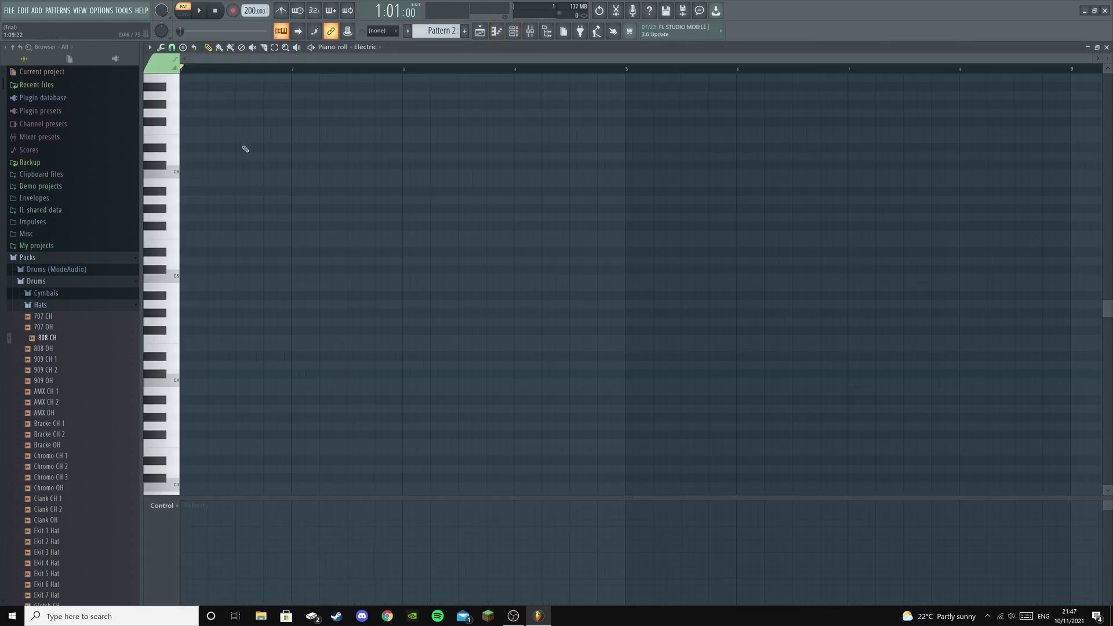
pyautogui.click(197, 243)
pyautogui.click(252, 156)
pyautogui.click(267, 217)
pyautogui.click(351, 130)
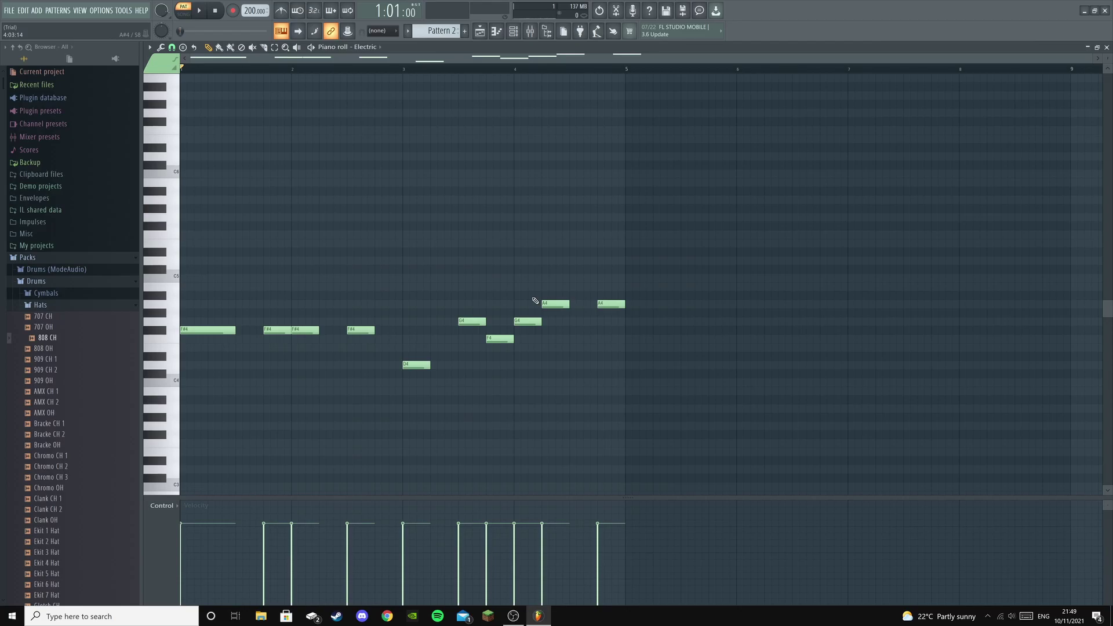
pyautogui.press('space')
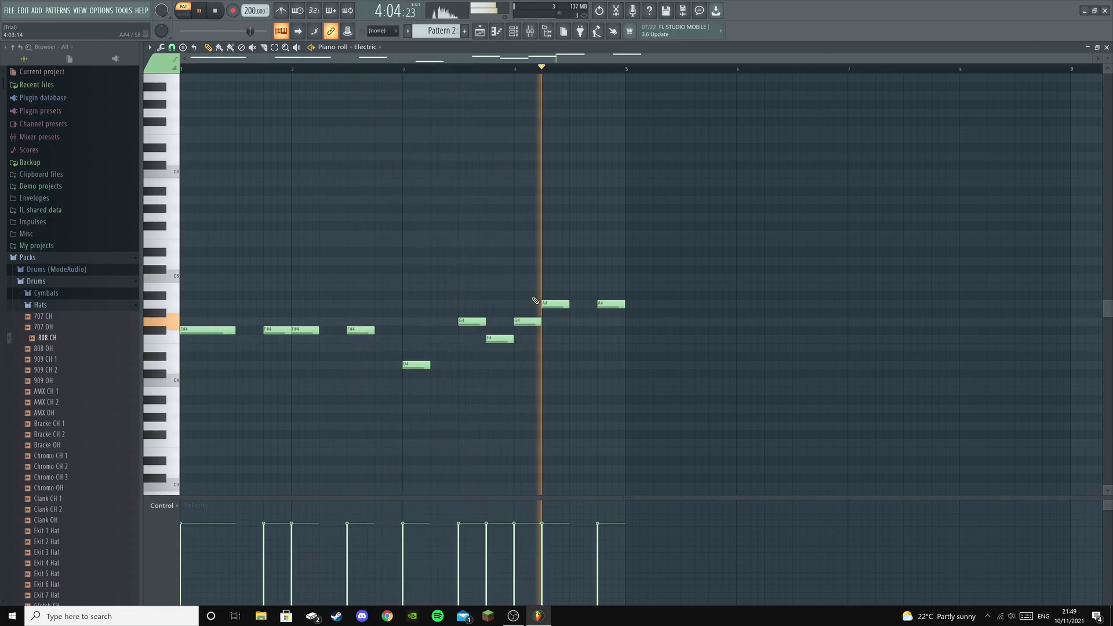
pyautogui.press('space')
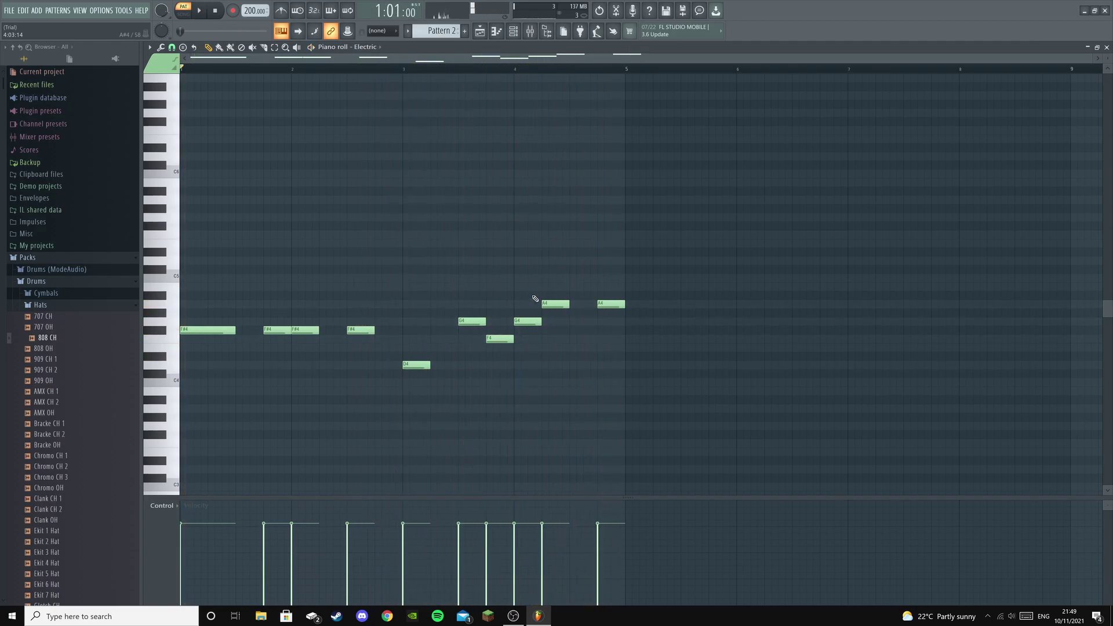
# Return to the playlist and choose Pattern 1 as the clip to place
pyautogui.click(482, 34)
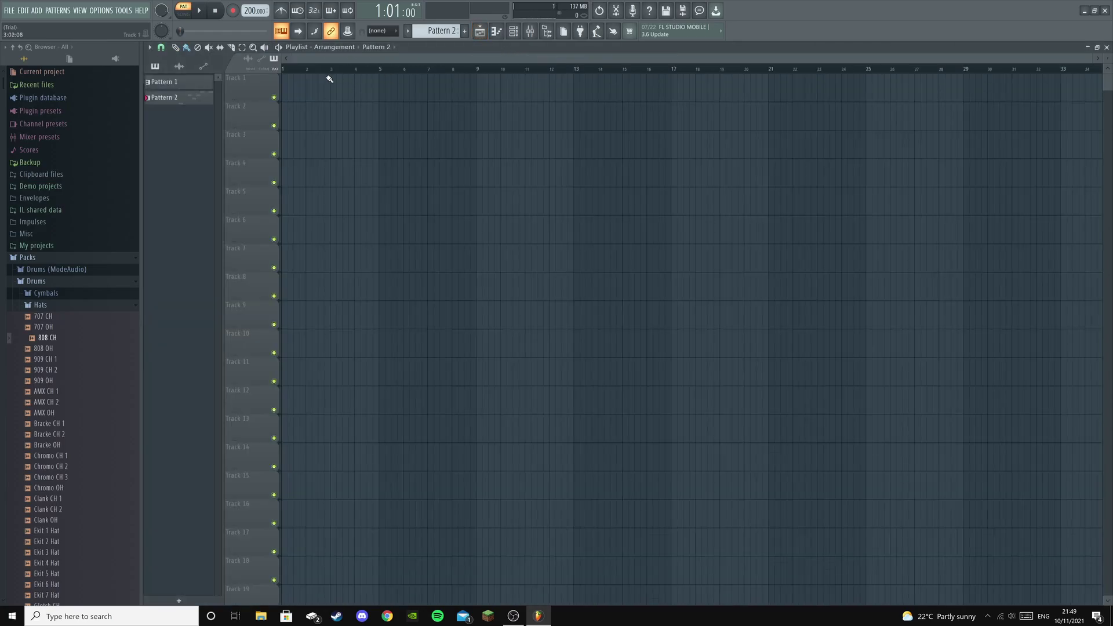
pyautogui.click(189, 88)
pyautogui.click(288, 96)
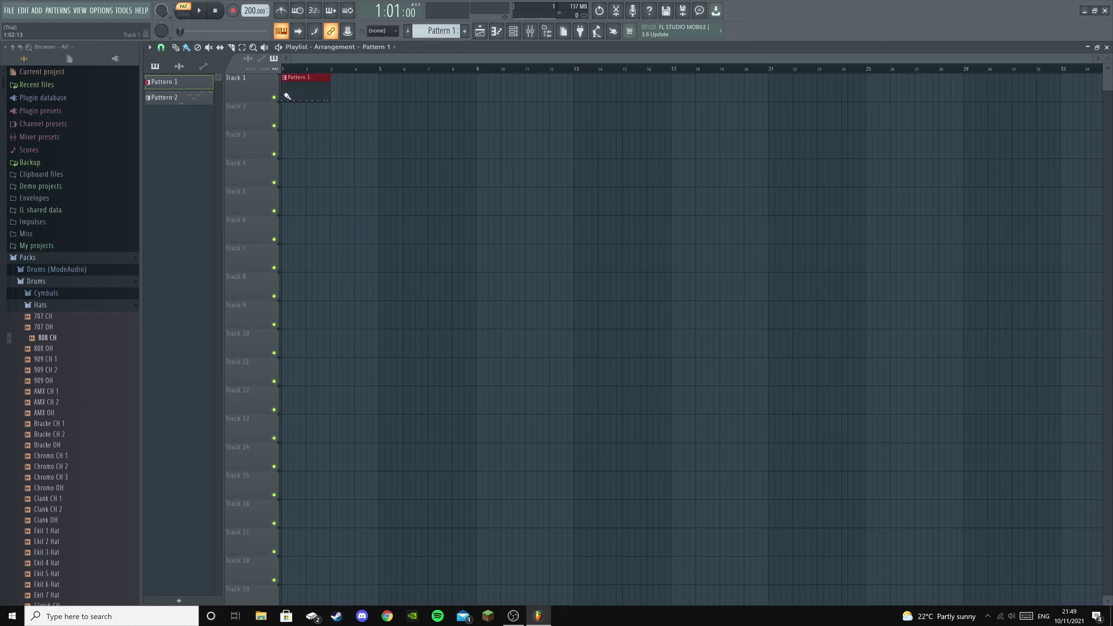
pyautogui.click(334, 94)
pyautogui.click(385, 91)
pyautogui.click(439, 94)
pyautogui.hotkey('ctrl', 'a')
pyautogui.press('Delete')
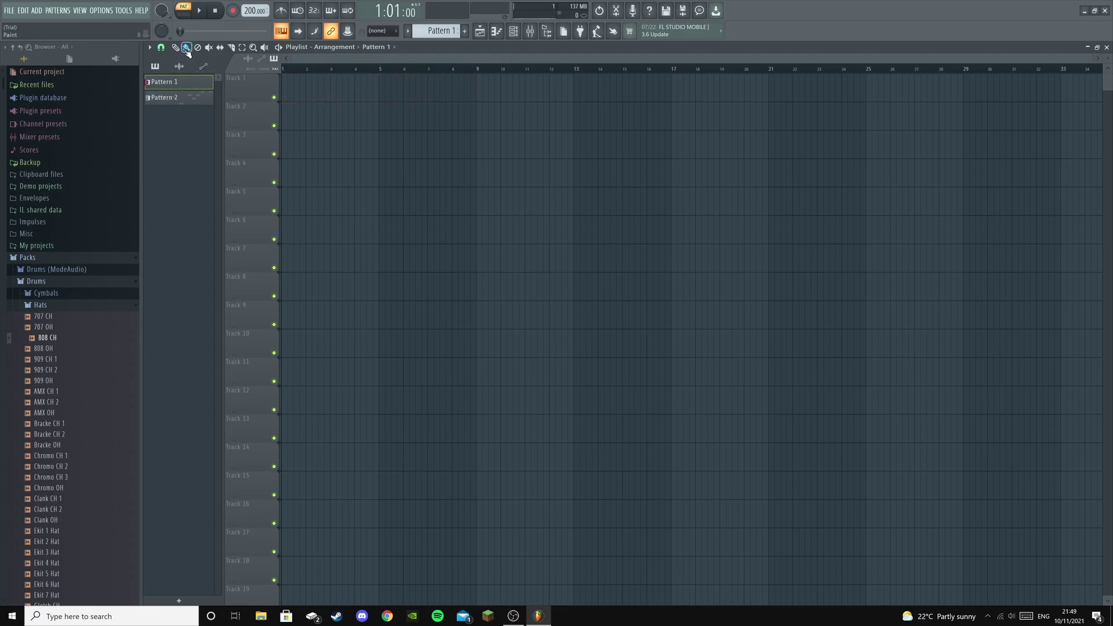
pyautogui.moveTo(288, 95); pyautogui.dragTo(1102, 96)
pyautogui.moveTo(739, 59)
pyautogui.mouseDown()
pyautogui.moveTo(905, 59)
pyautogui.moveTo(669, 75)
pyautogui.moveTo(869, 81)
pyautogui.moveTo(284, 87)
pyautogui.moveTo(154, 102)
pyautogui.mouseUp()
pyautogui.rightClick(902, 88)
# Fill Track 1 with Pattern 1 clips and Track 2 with Pattern 2 clips, from bar 1 to the start of bar 21
pyautogui.click(287, 98)
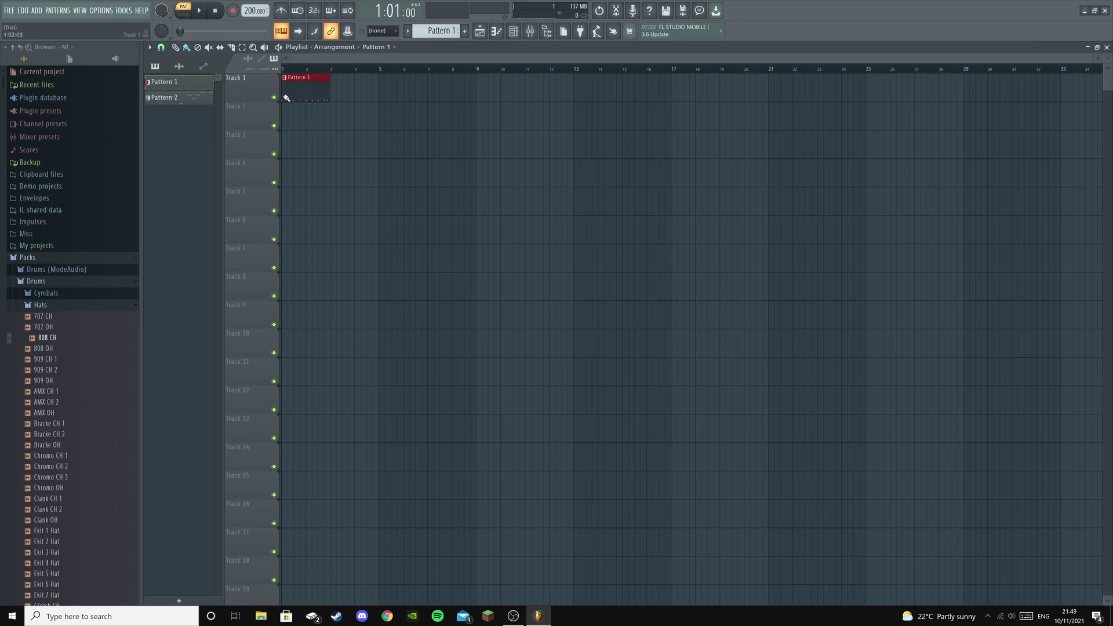
pyautogui.click(341, 95)
pyautogui.moveTo(355, 94); pyautogui.dragTo(746, 81)
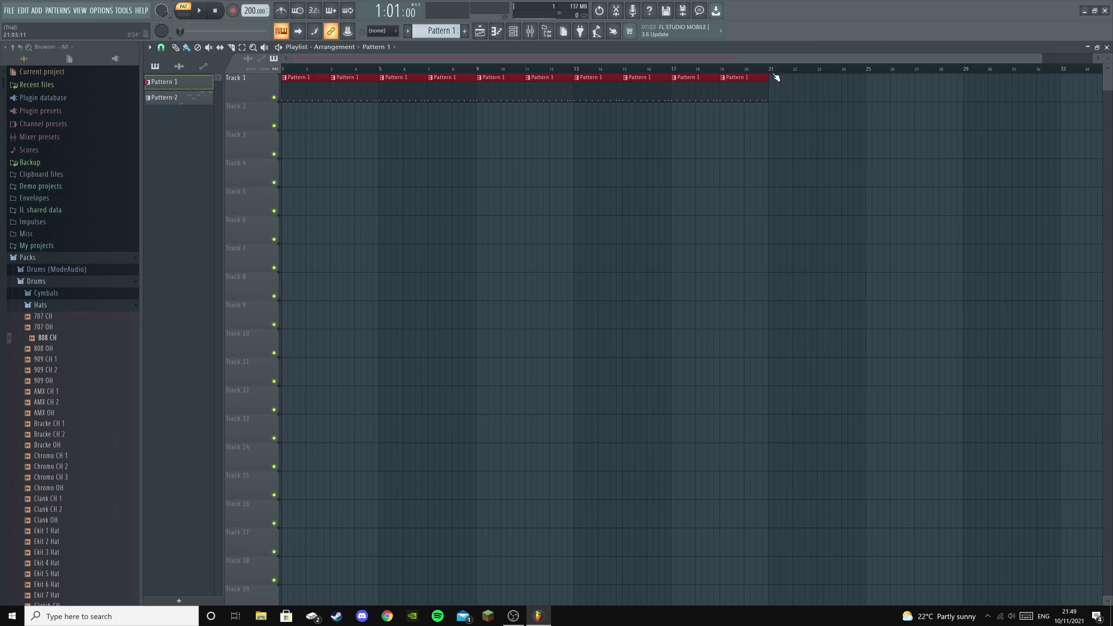
pyautogui.click(168, 98)
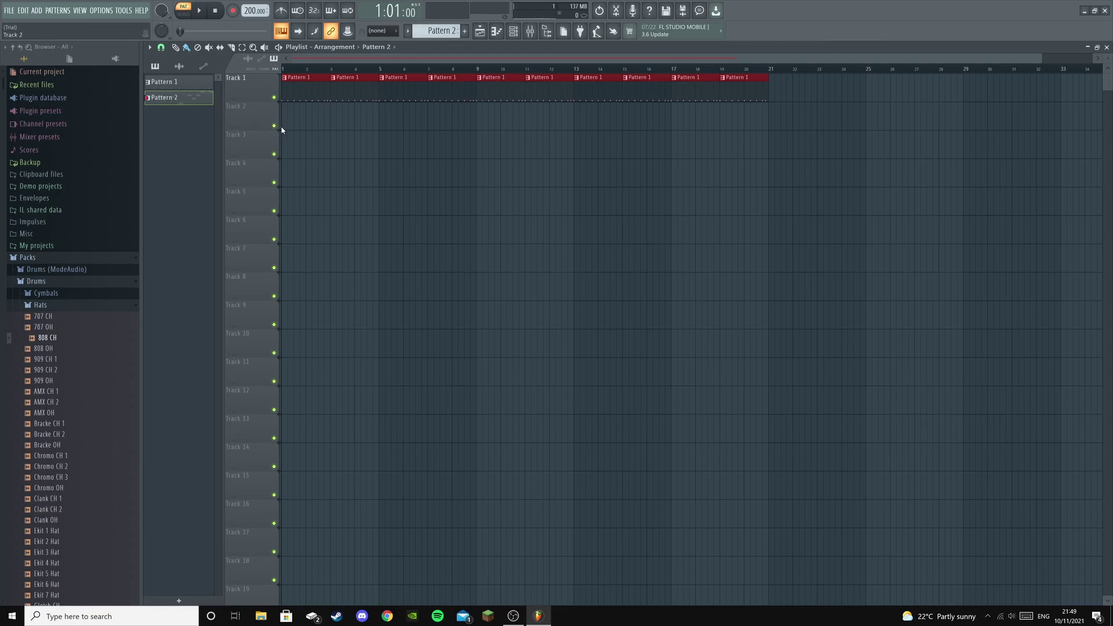
pyautogui.moveTo(286, 129)
pyautogui.mouseDown()
pyautogui.moveTo(472, 110)
pyautogui.moveTo(765, 110)
pyautogui.mouseUp()
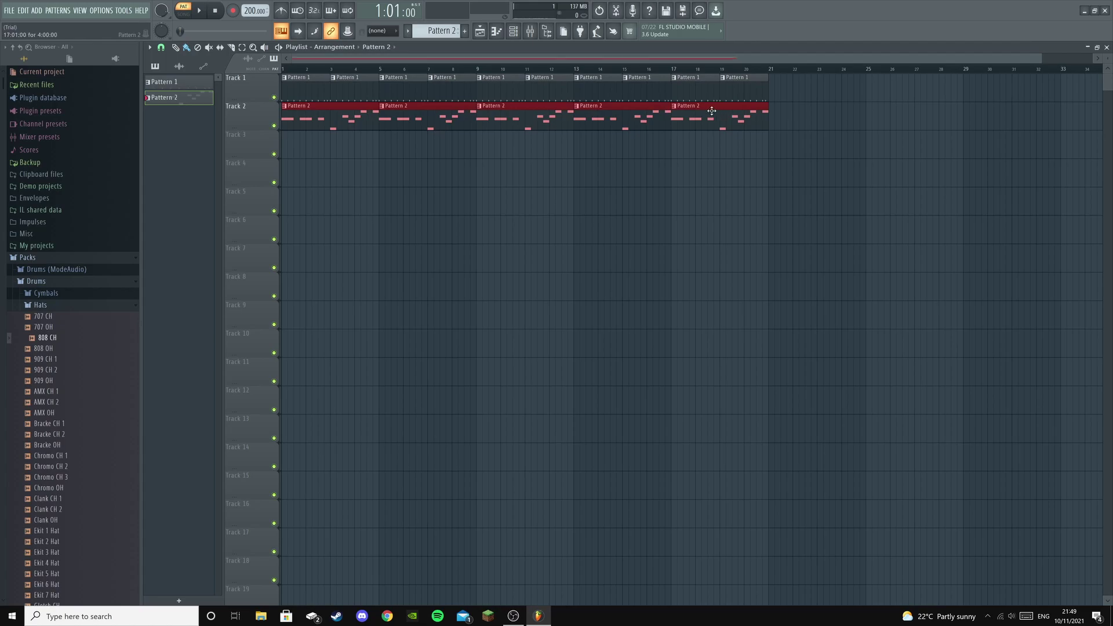
# Switch to song mode, play the arrangement of both patterns, and stop playback
pyautogui.click(183, 13)
pyautogui.press('space')
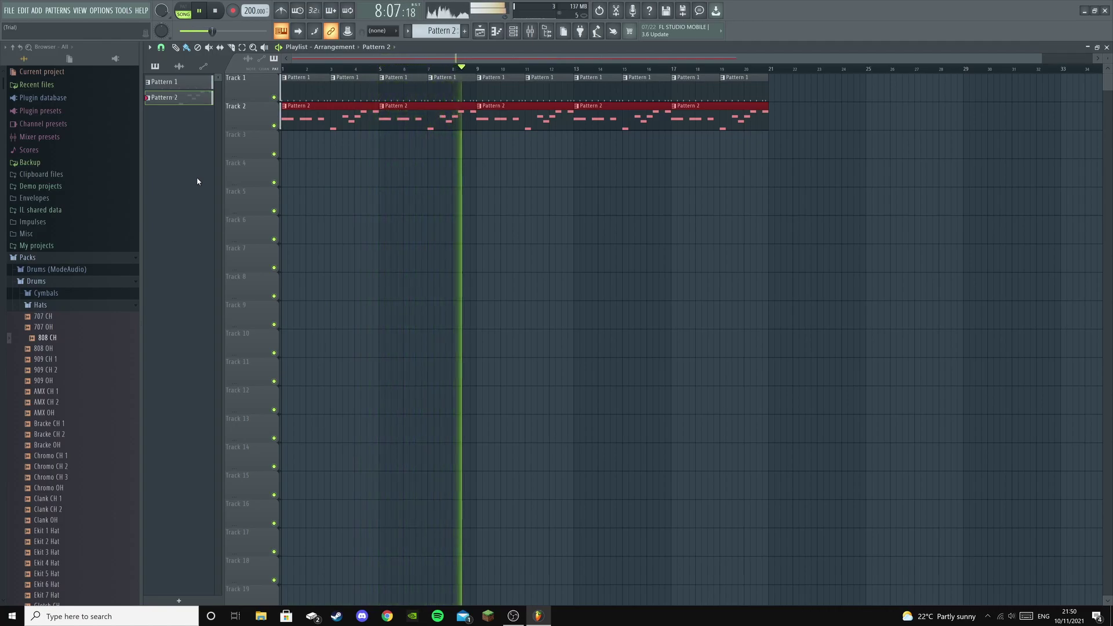
pyautogui.press('space')
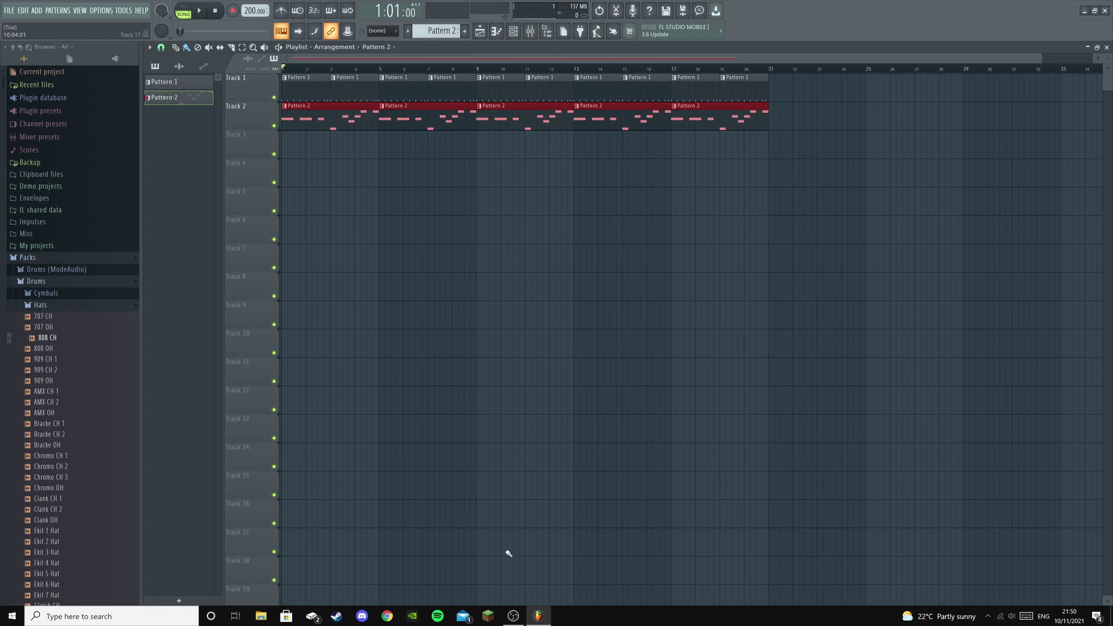
# Add a FLEX channel to the channel rack and load the 808 Boosted preset from the Mobile Tuned 808 Bass pack
pyautogui.click(514, 32)
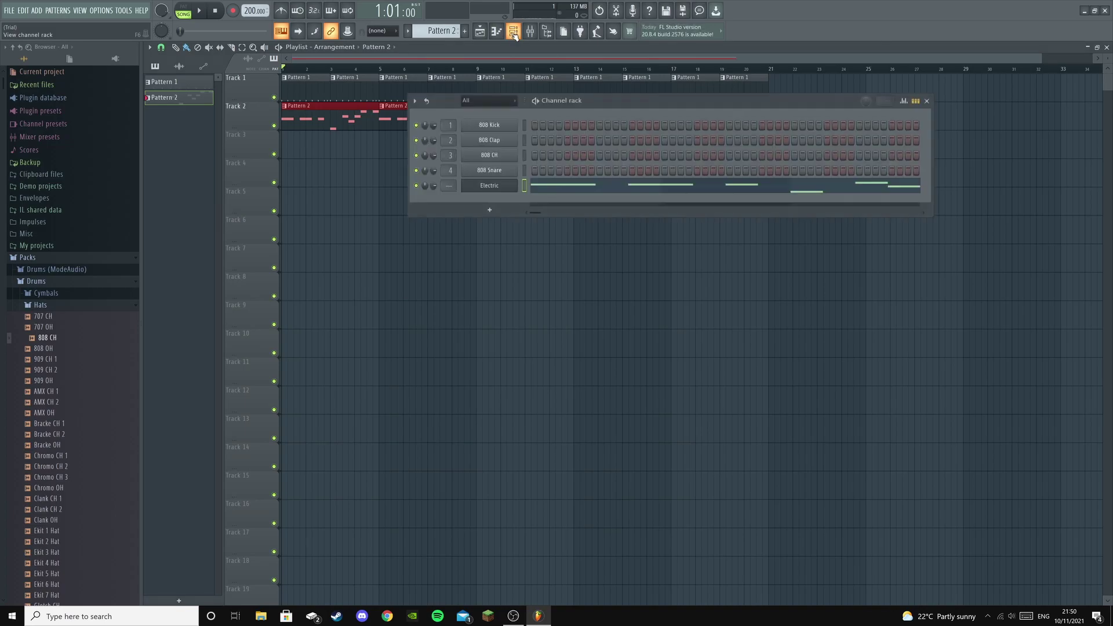
pyautogui.click(495, 211)
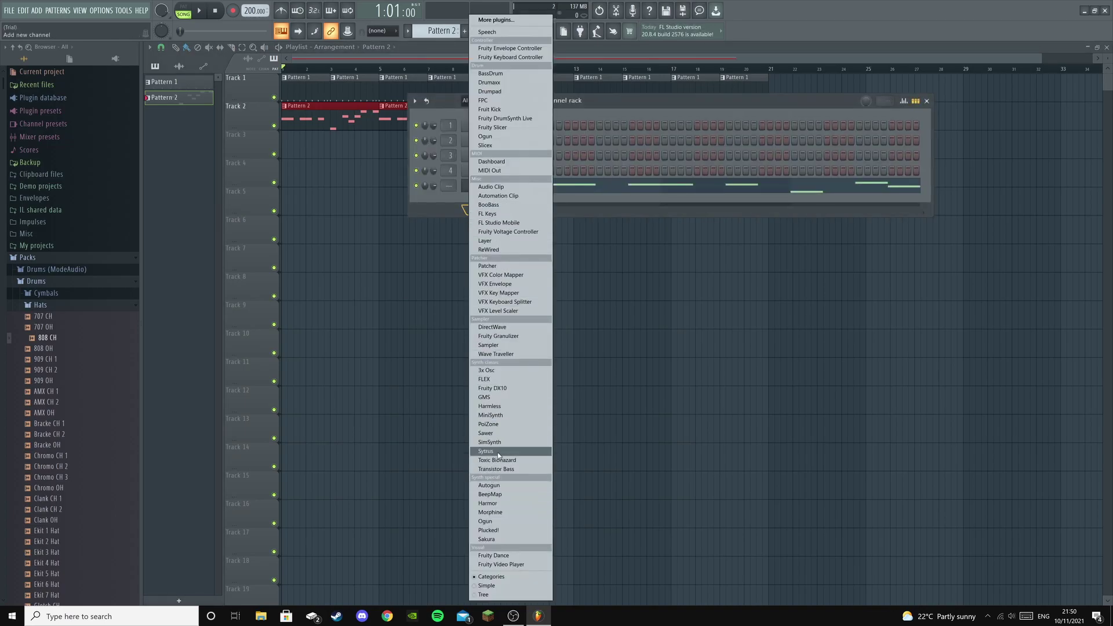
pyautogui.click(502, 380)
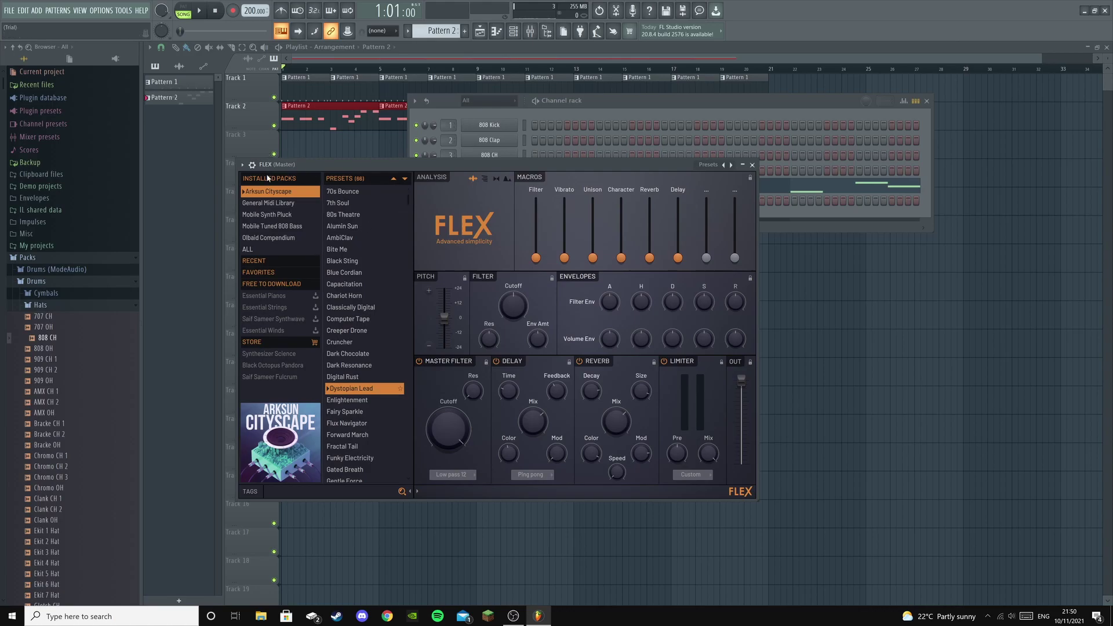
pyautogui.click(270, 227)
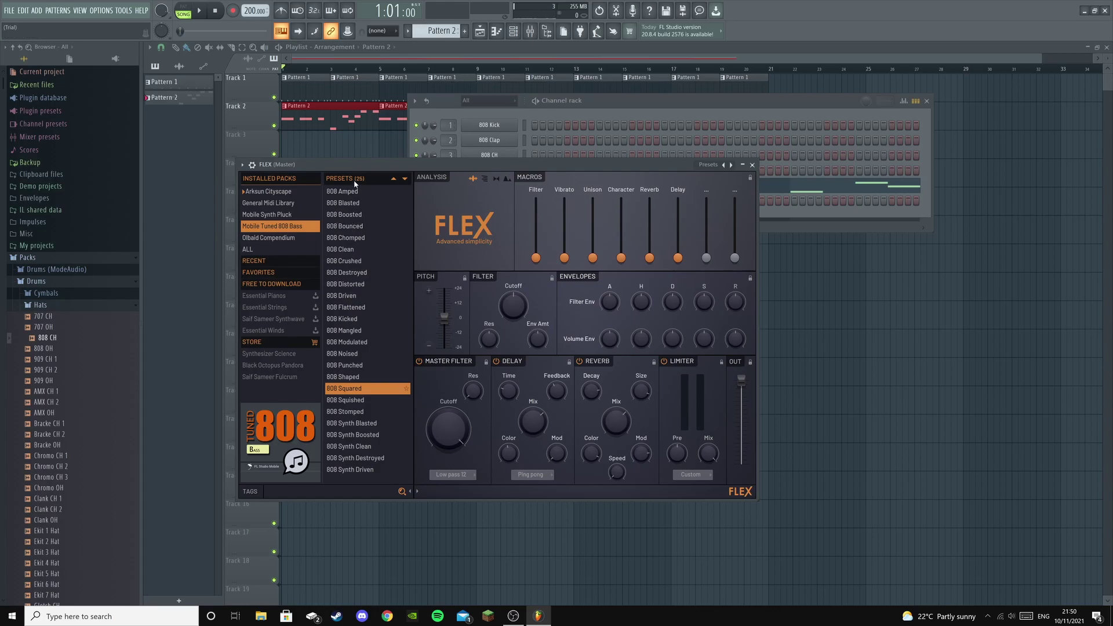
pyautogui.click(347, 214)
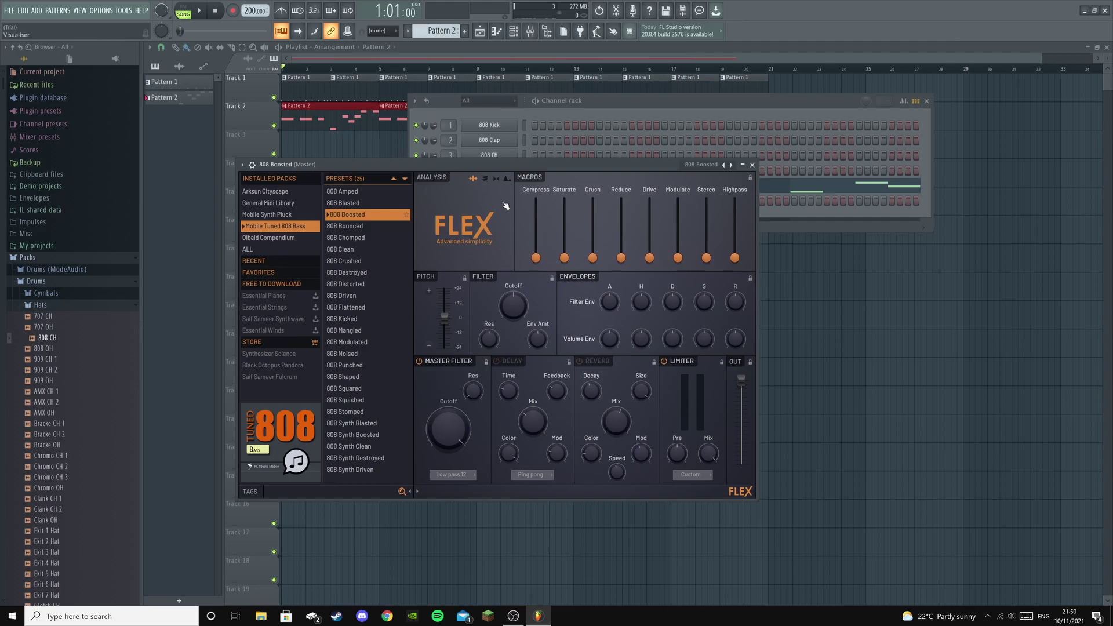
# Play a series of test notes to audition the 808 Boosted bass sound
pyautogui.press('z')
pyautogui.press('x')
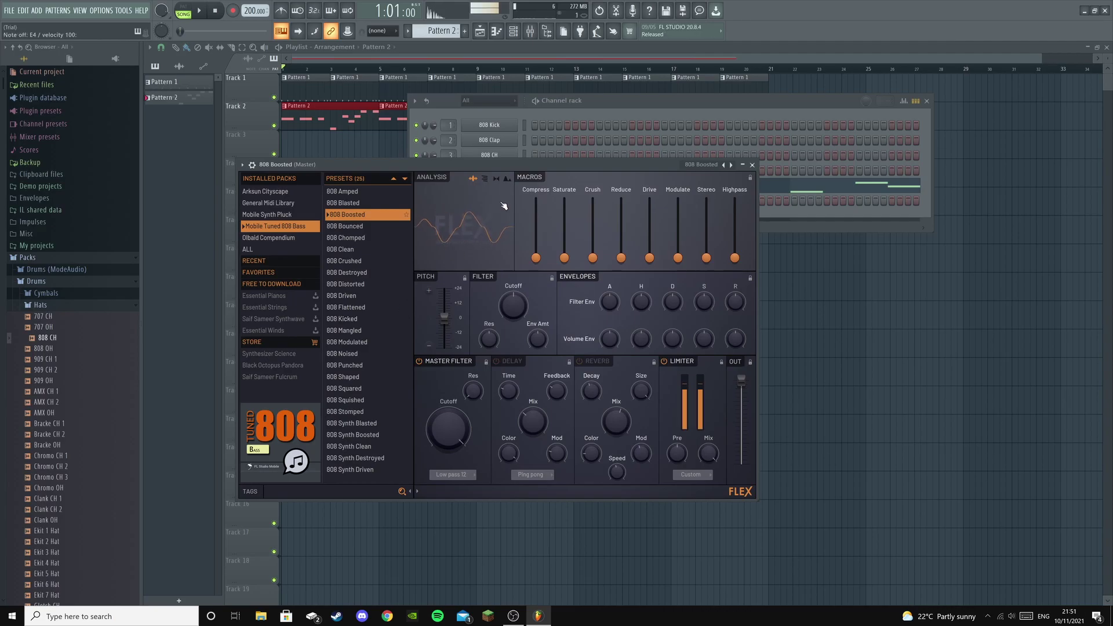
pyautogui.press('c')
pyautogui.press('v')
pyautogui.press('b')
pyautogui.press('n')
pyautogui.press('n')
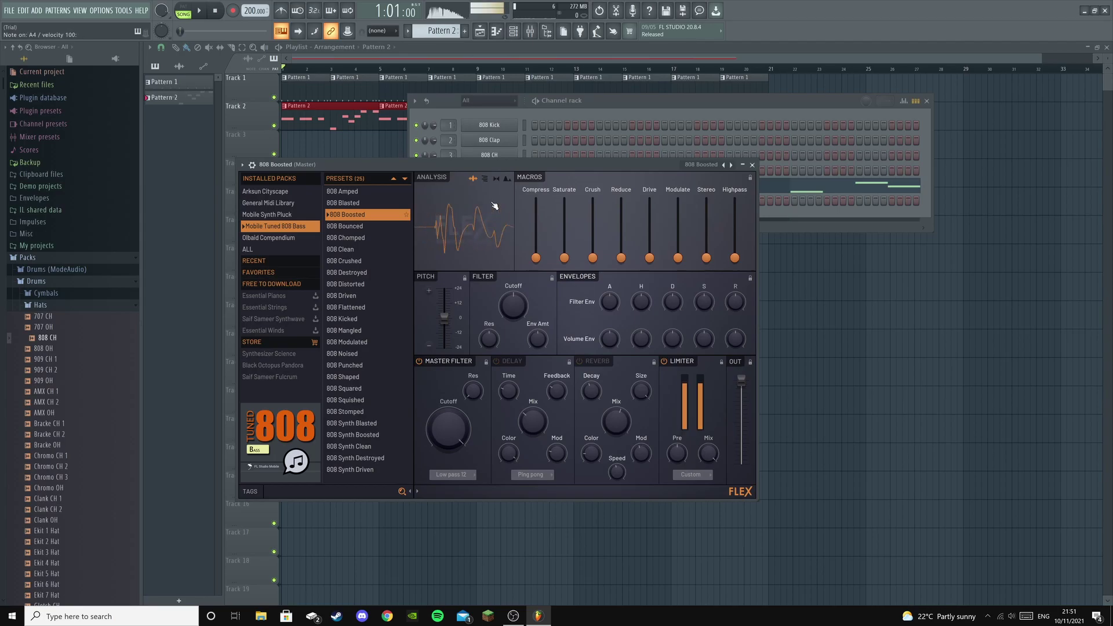
pyautogui.press('x')
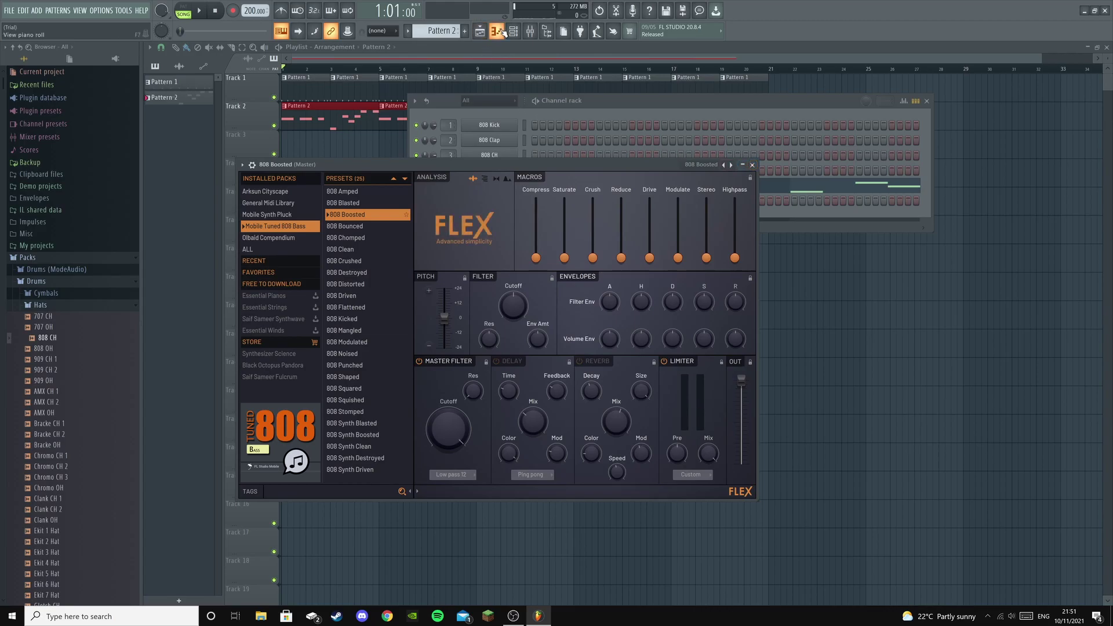
# Create Pattern 3 with a four-bar 808 Boosted bass line of D4, G4 and A4 notes in the piano roll, and play it back
pyautogui.click(751, 165)
pyautogui.press('F7')
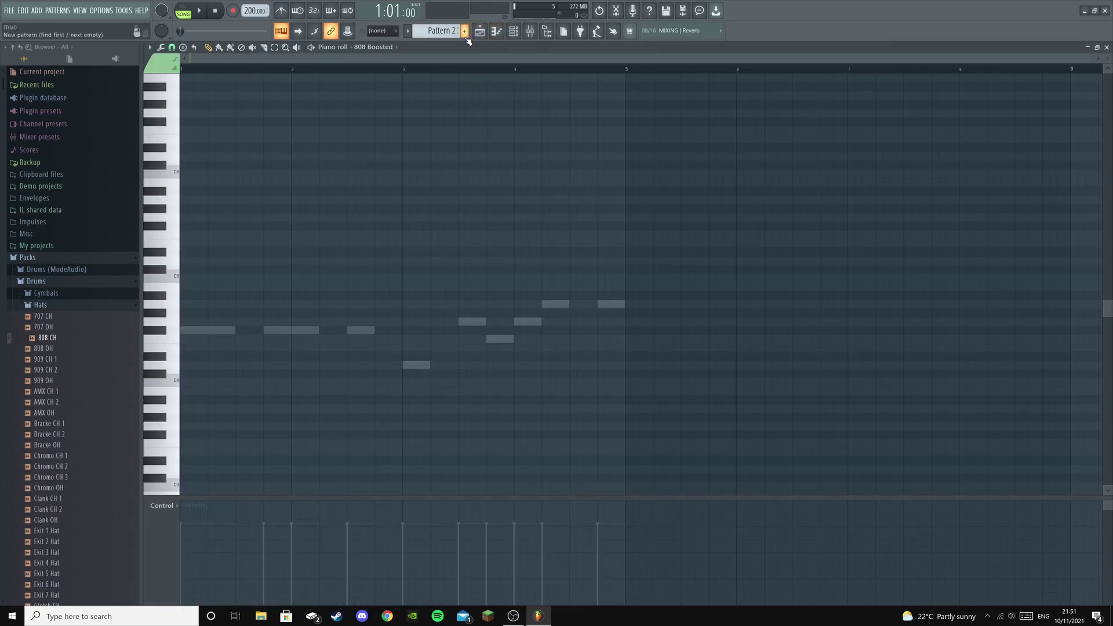
pyautogui.click(464, 31)
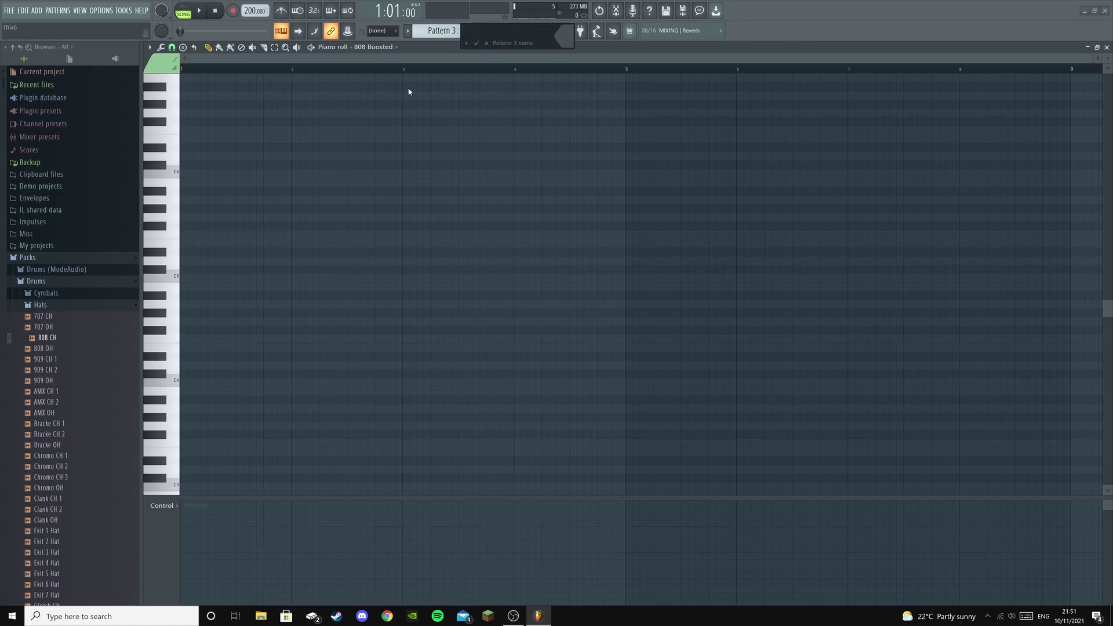
pyautogui.click(476, 44)
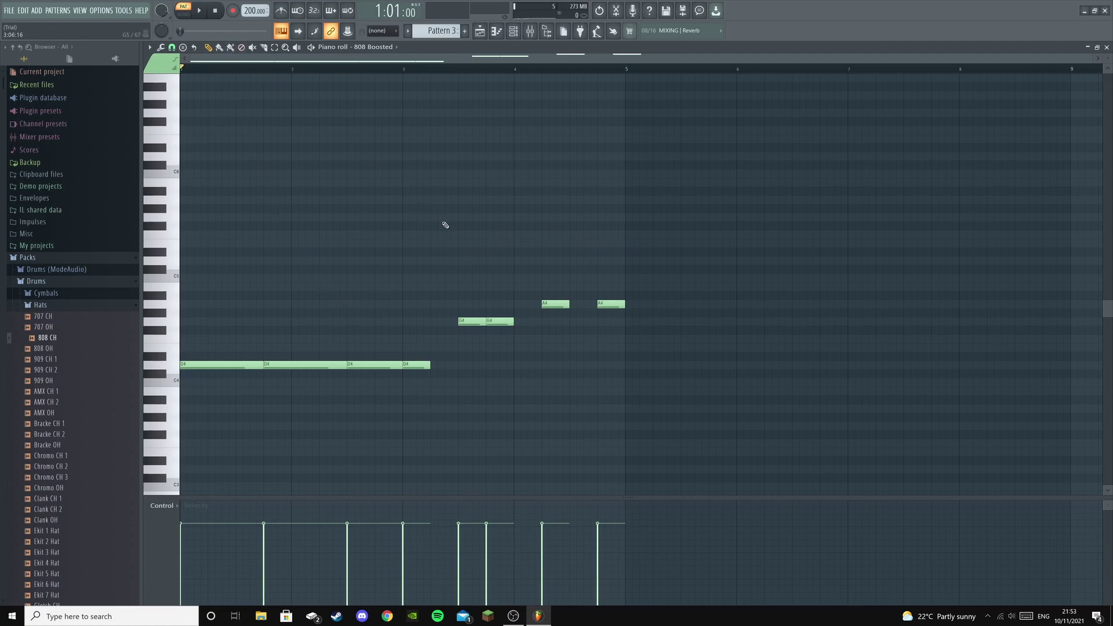
pyautogui.press('space')
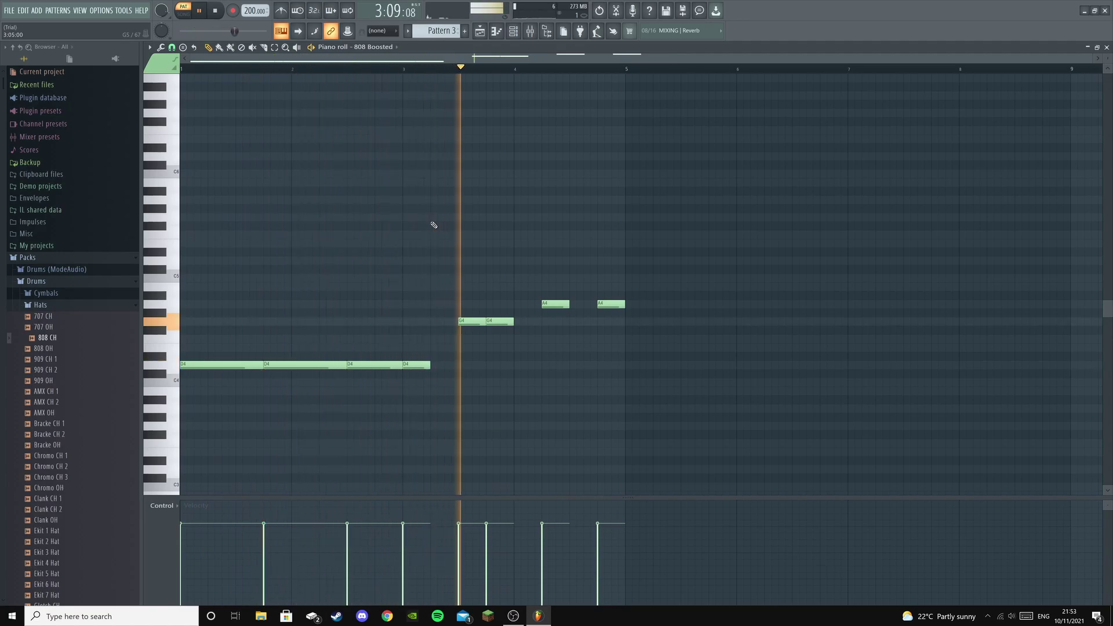
pyautogui.press('space')
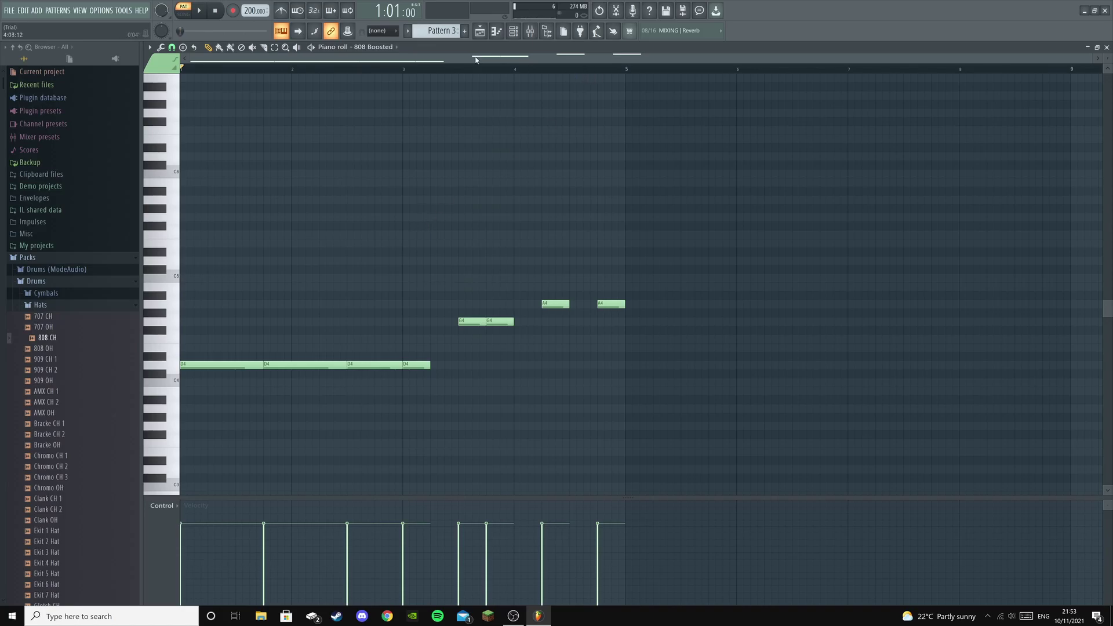
# Examine the insert and replace options for the 808 Boosted channel in the channel rack, and its FLEX preset list
pyautogui.click(500, 35)
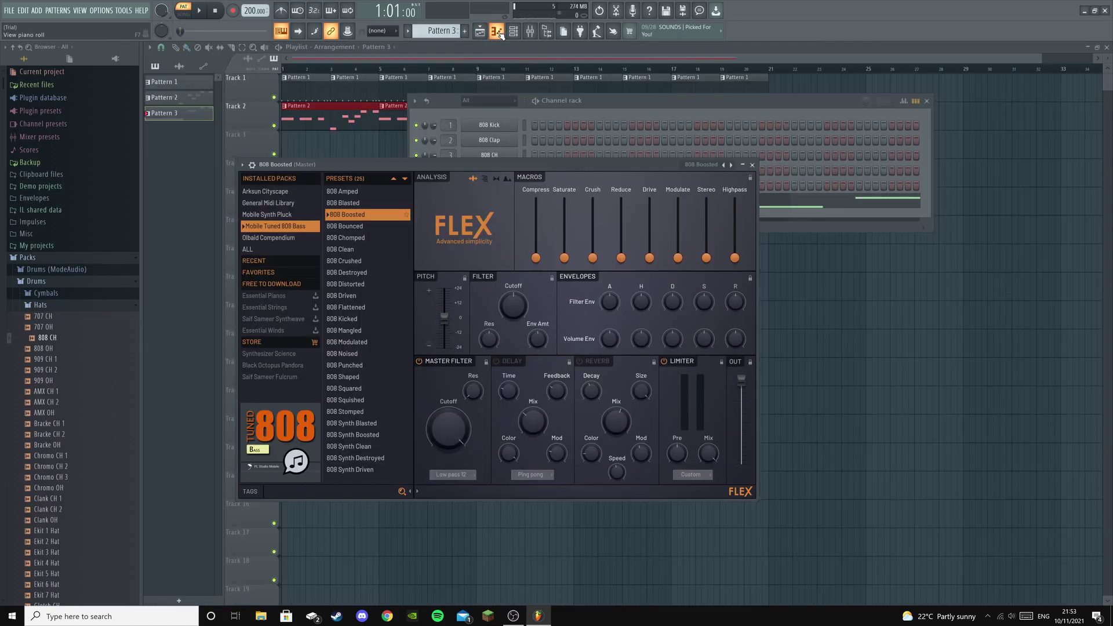
pyautogui.click(510, 33)
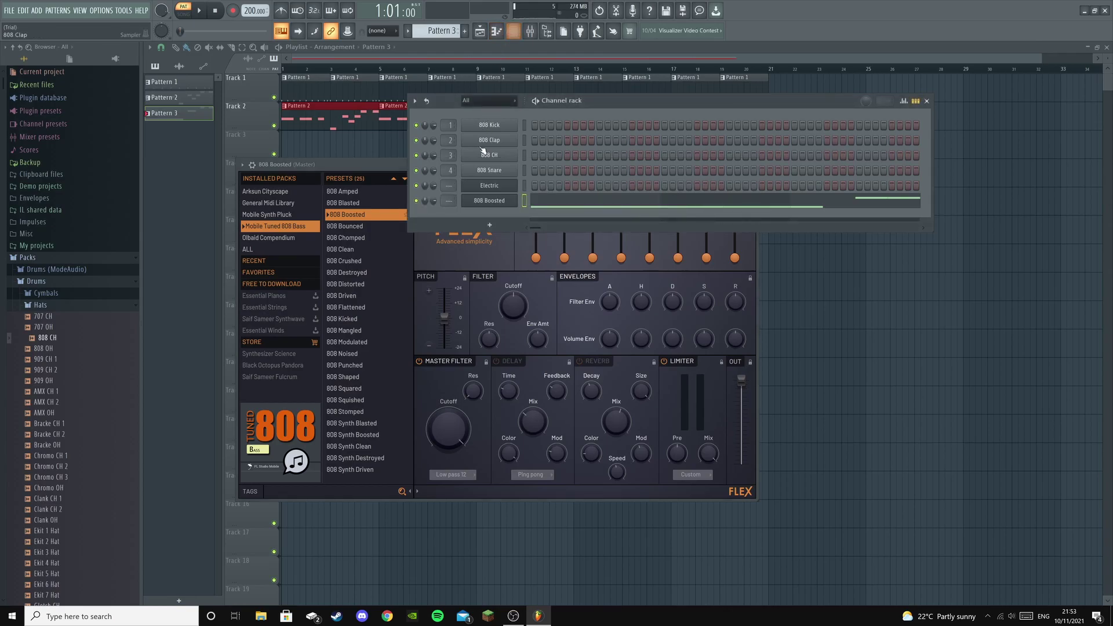
pyautogui.rightClick(487, 201)
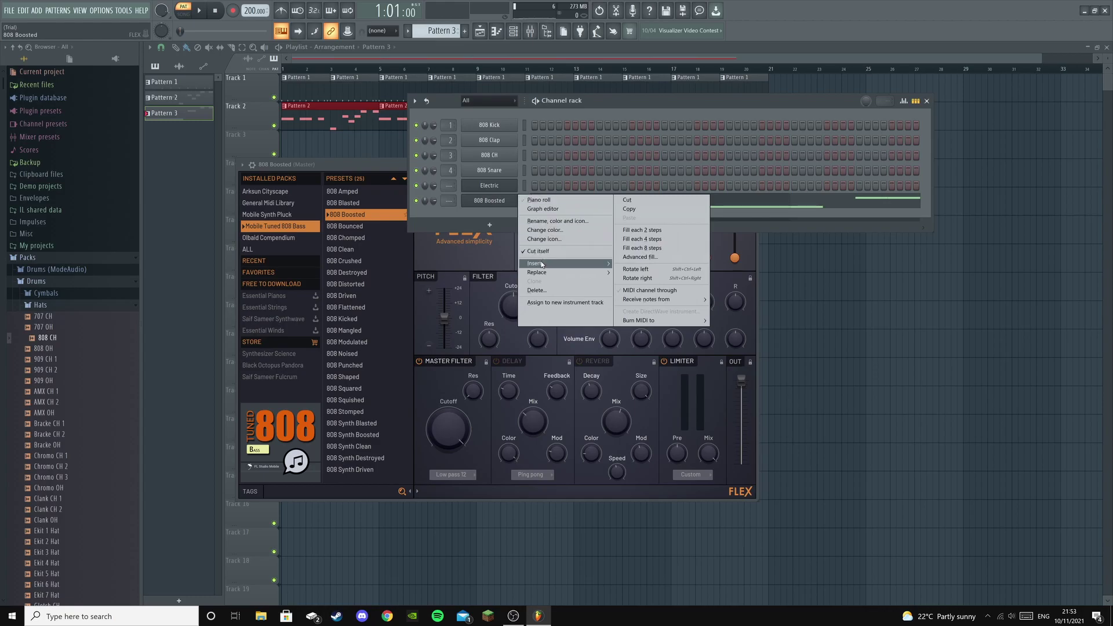
pyautogui.moveTo(544, 277)
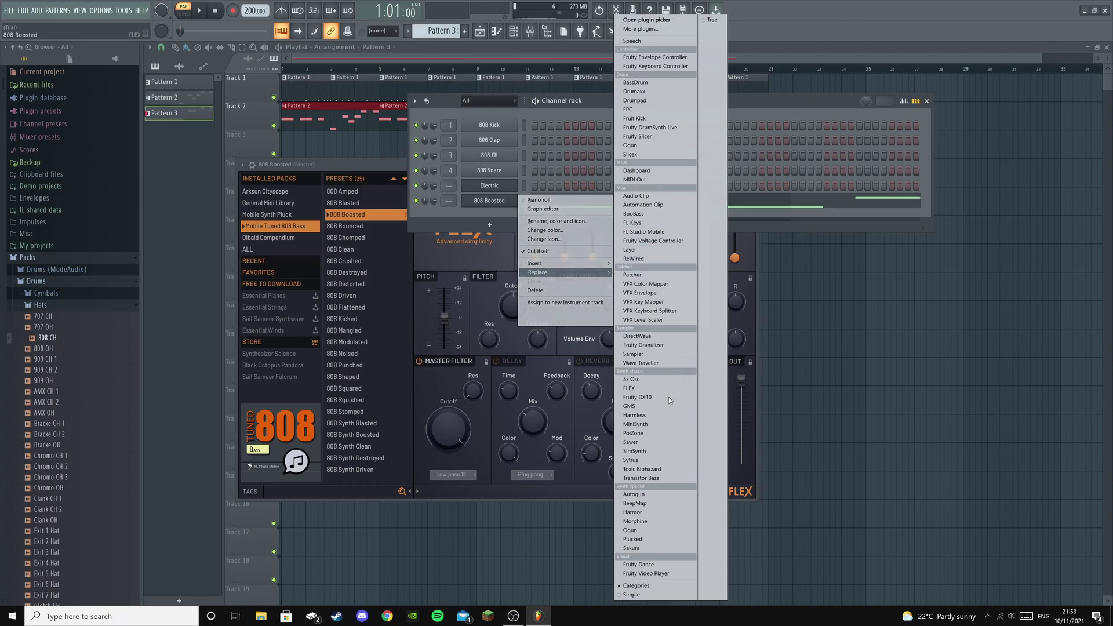
pyautogui.click(544, 102)
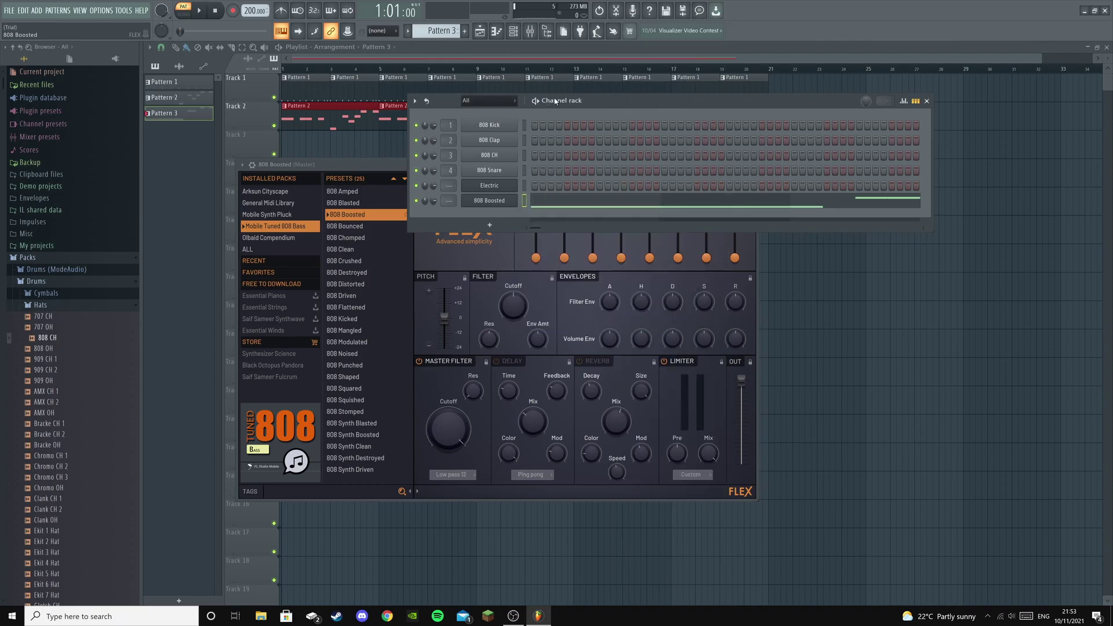
pyautogui.click(926, 101)
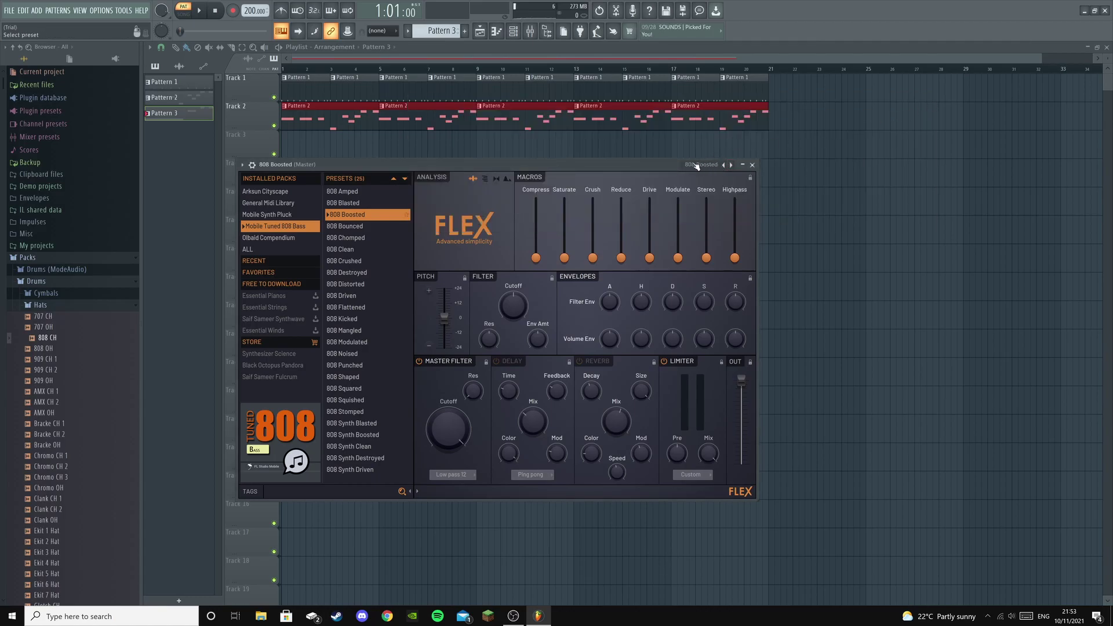
pyautogui.click(701, 167)
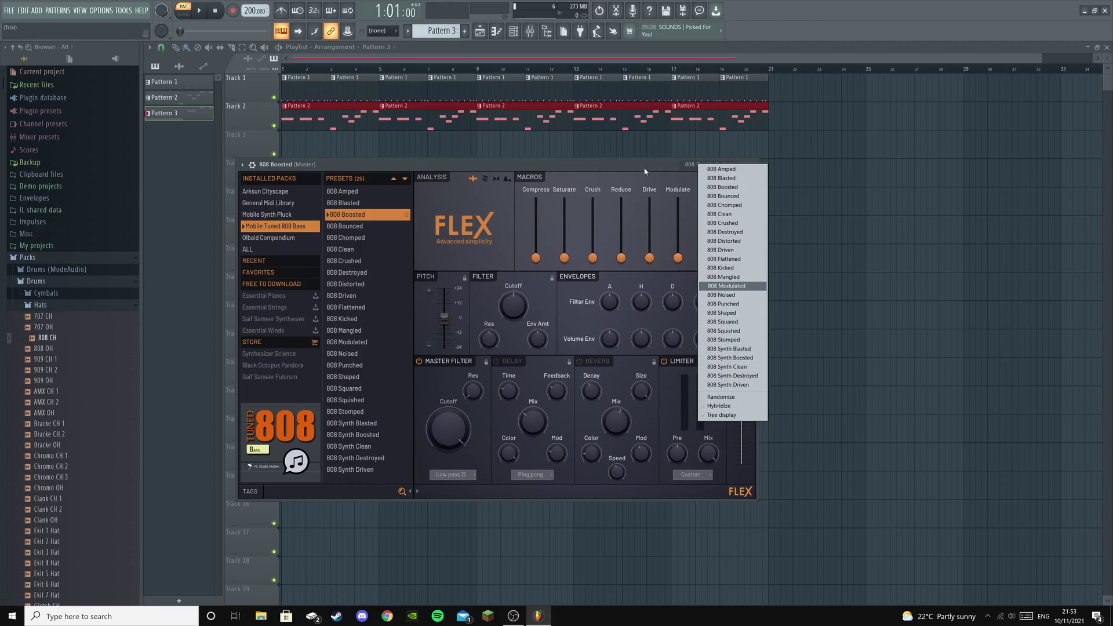
pyautogui.click(719, 166)
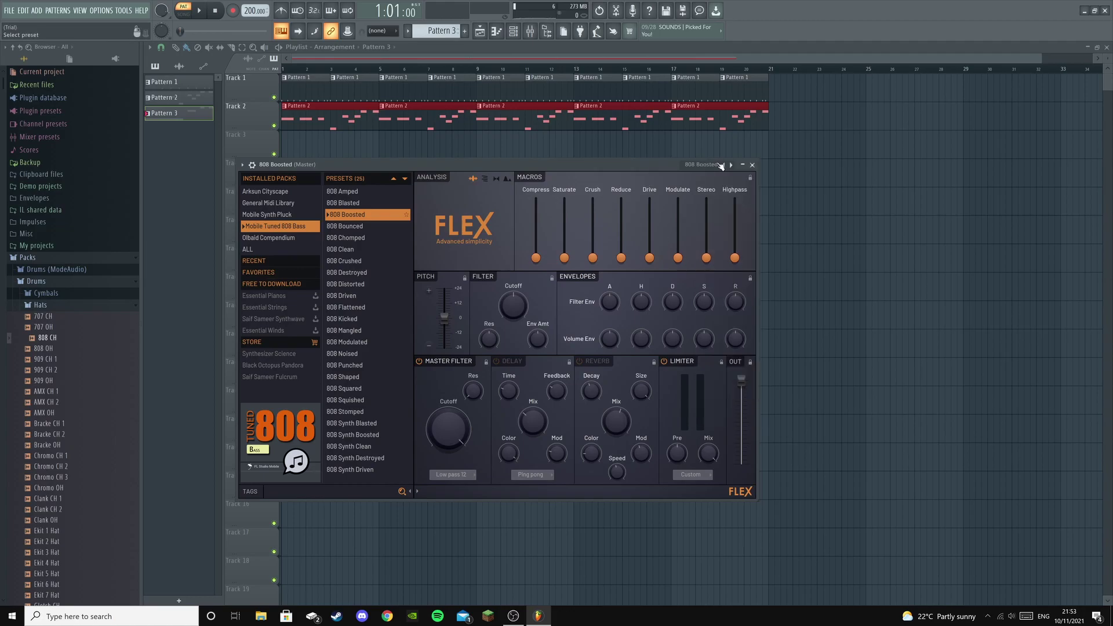
# Place Pattern 3 five times in a row on Track 3 from bar 1 to bar 21, and play the arrangement in song mode
pyautogui.click(752, 165)
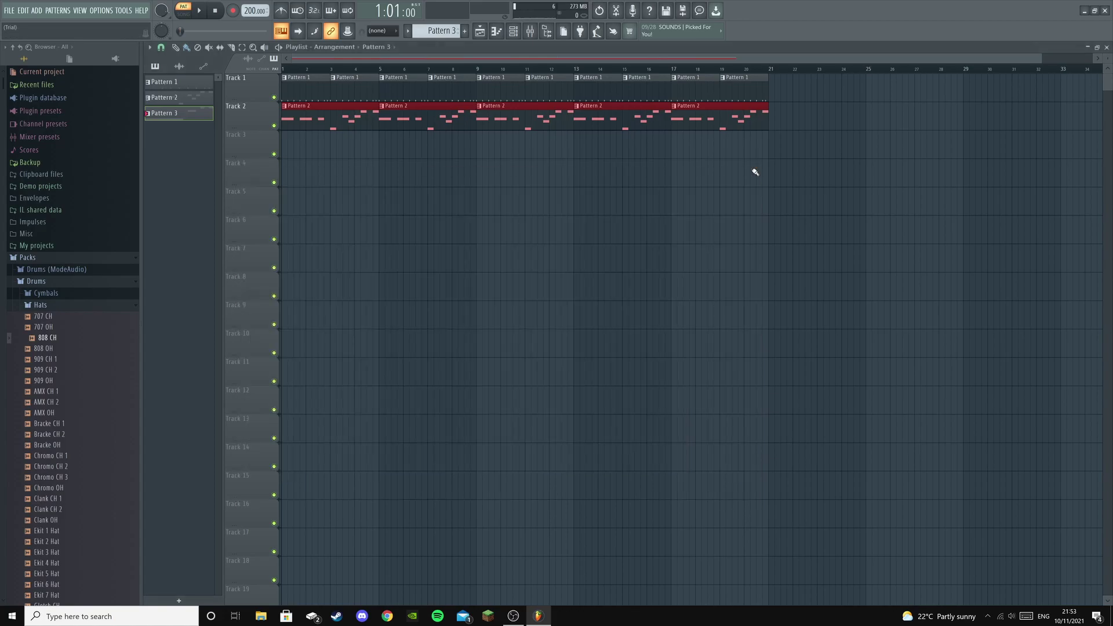
pyautogui.moveTo(285, 152); pyautogui.dragTo(713, 149)
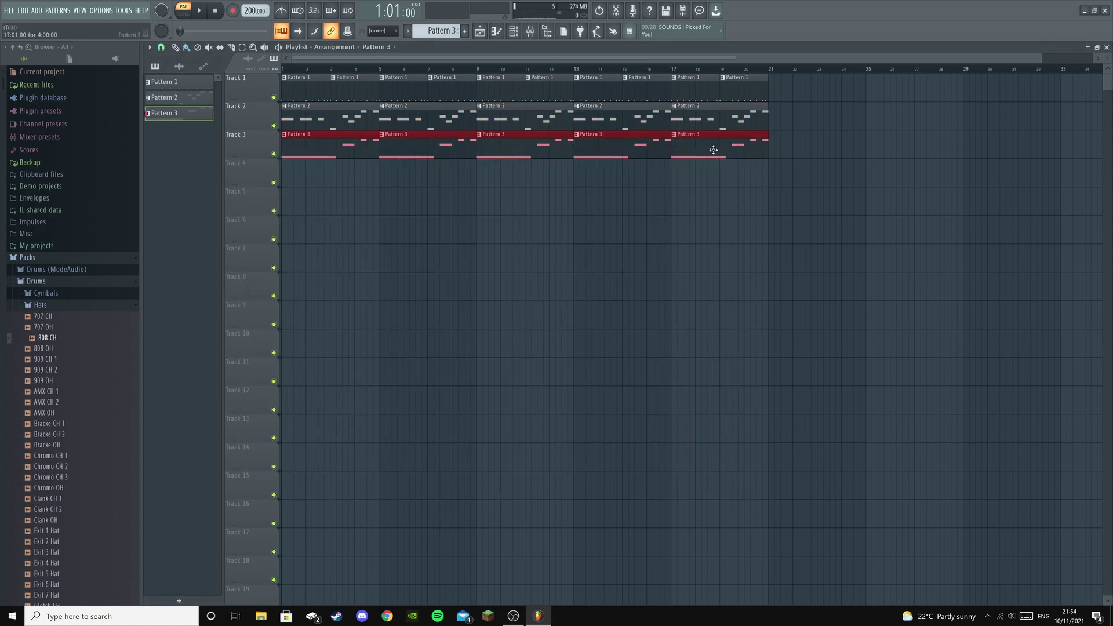
pyautogui.click(187, 18)
pyautogui.click(200, 16)
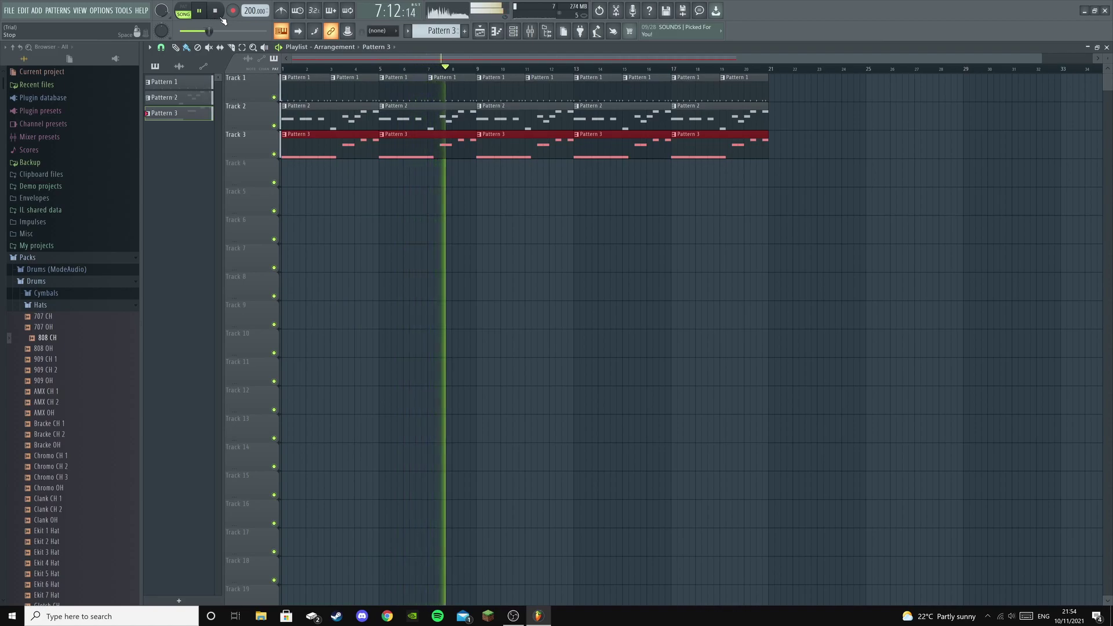
pyautogui.click(222, 18)
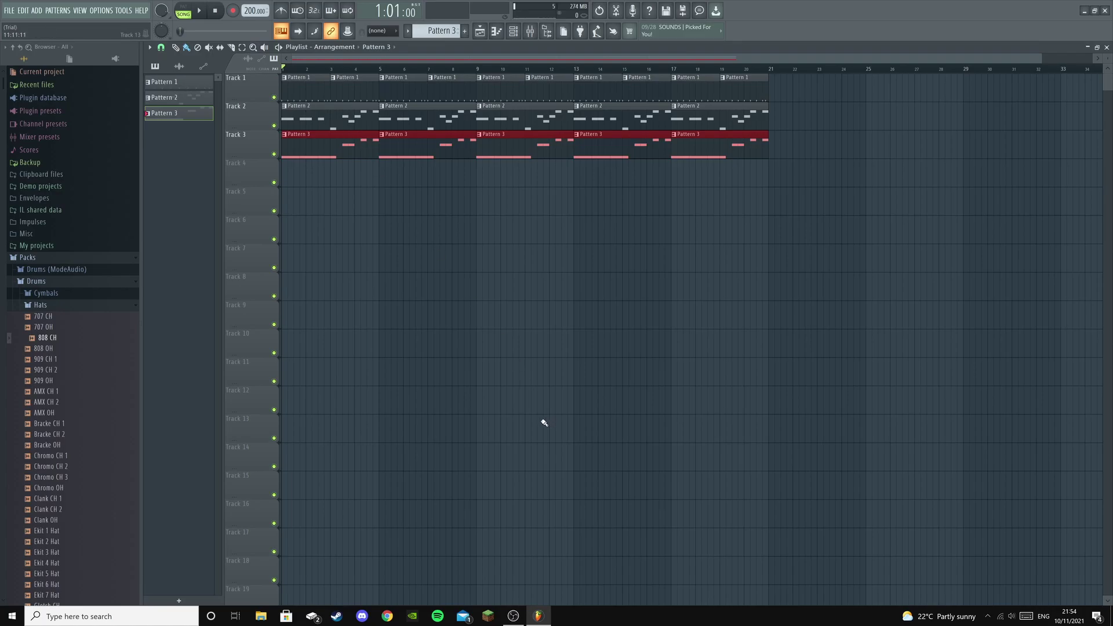
# Route the Electric and 808 Boosted channels to mixer inserts 5 and 6, and play the song to check their levels in the mixer
pyautogui.press('F6')
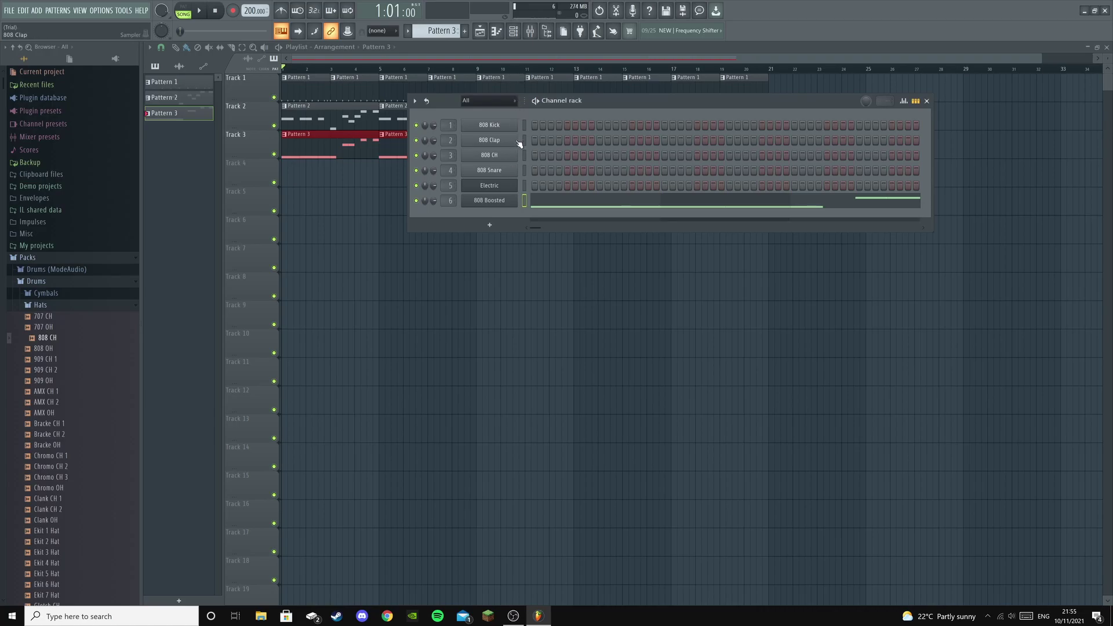
pyautogui.click(531, 32)
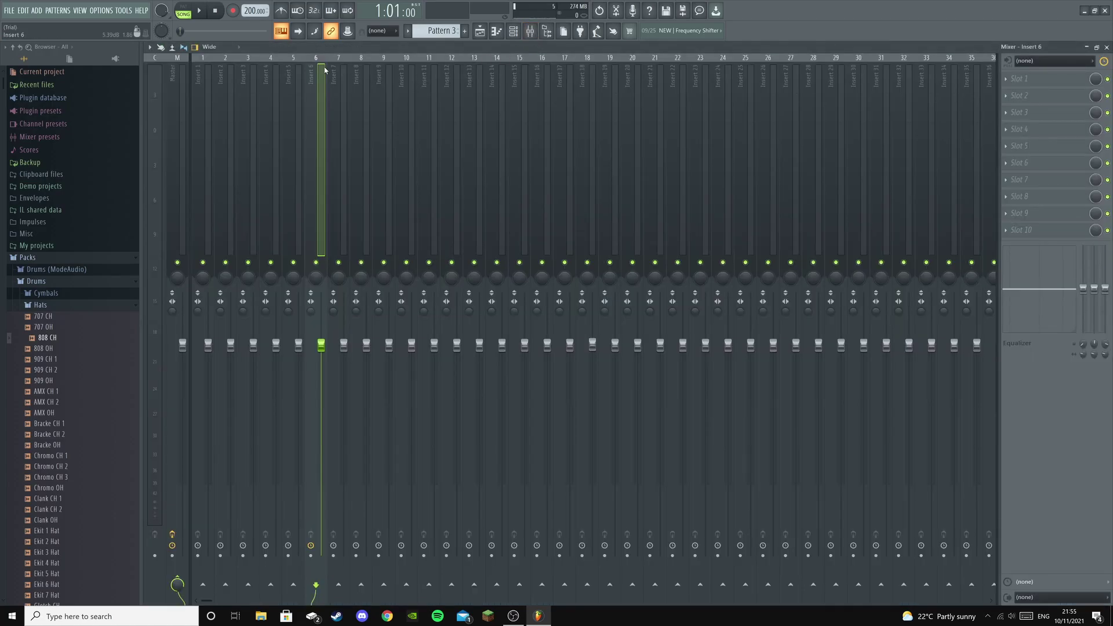
pyautogui.press('space')
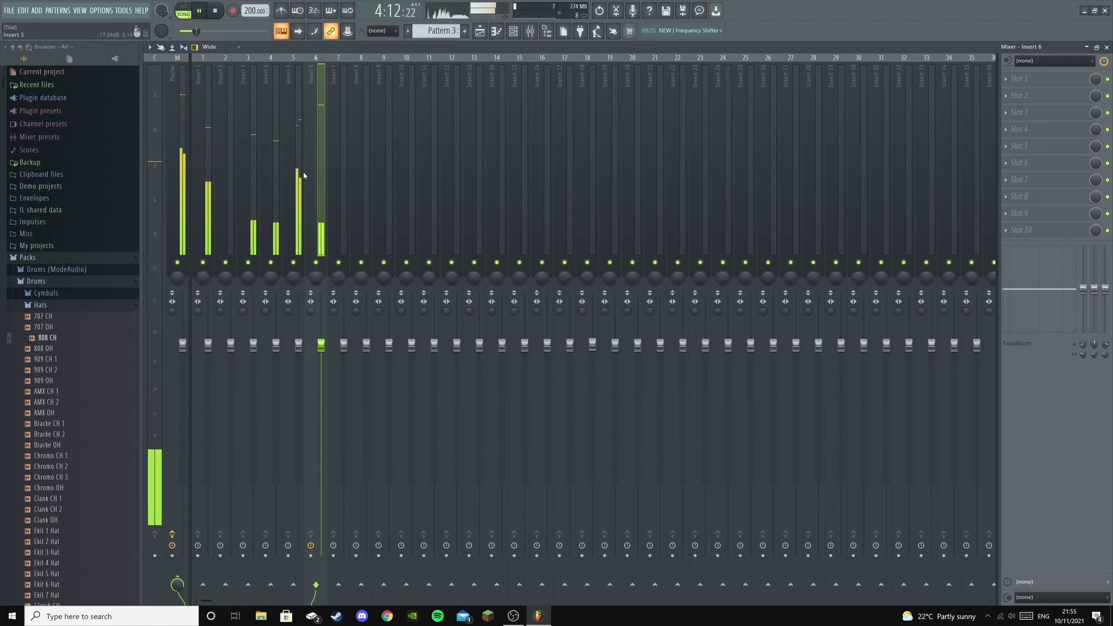
pyautogui.press('space')
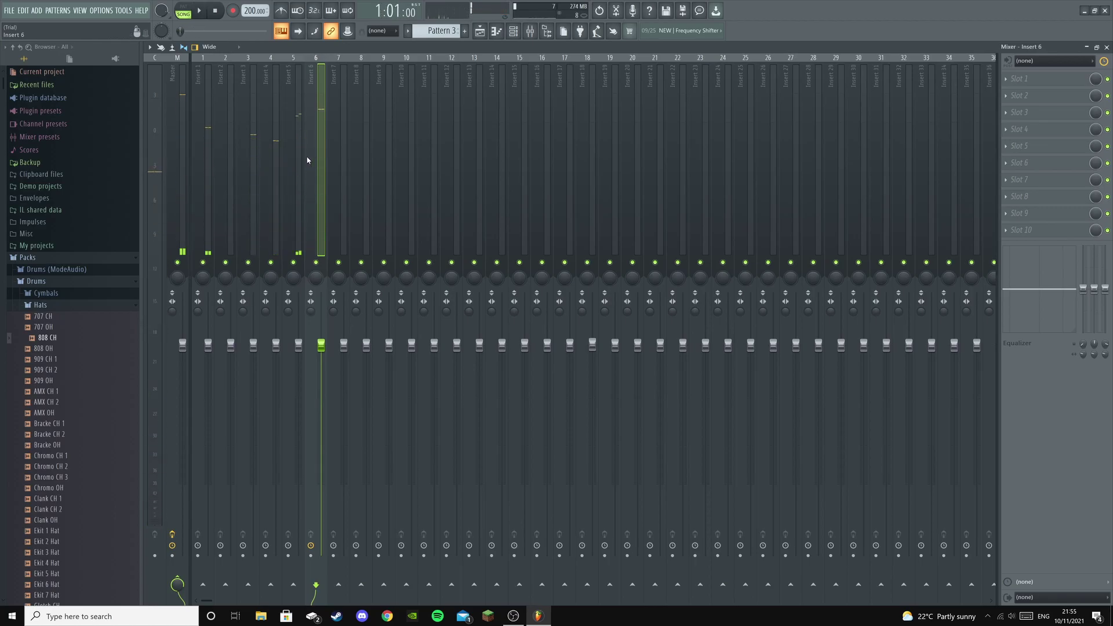
# Add Fruity parametric EQ 2 to the first effect slot of mixer Insert 1 and boost its three lowest bands while the song plays
pyautogui.click(515, 36)
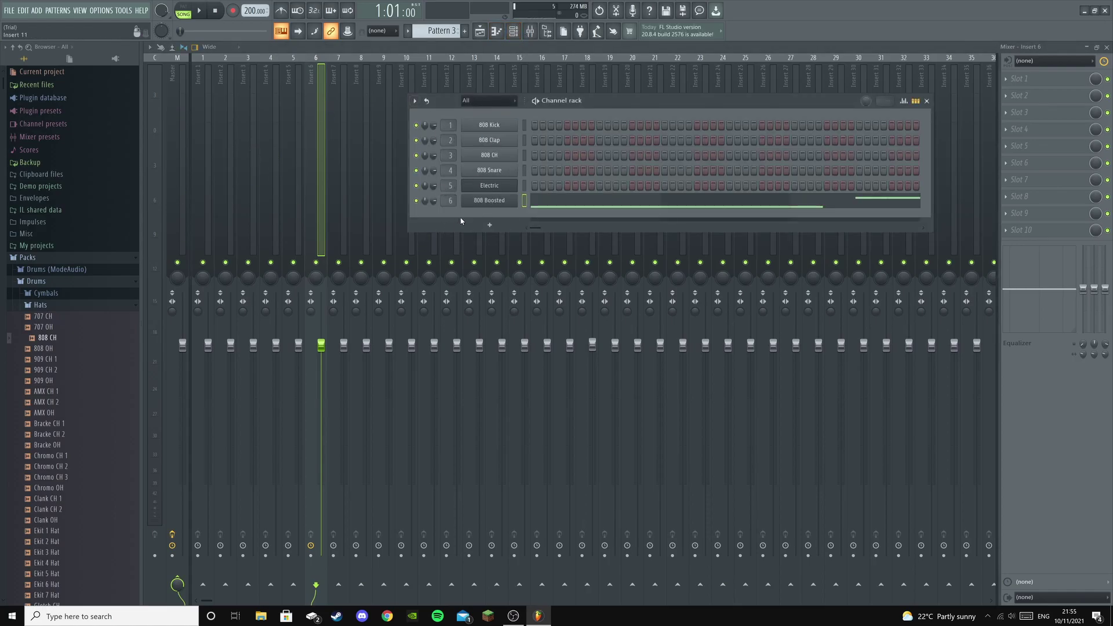
pyautogui.click(202, 105)
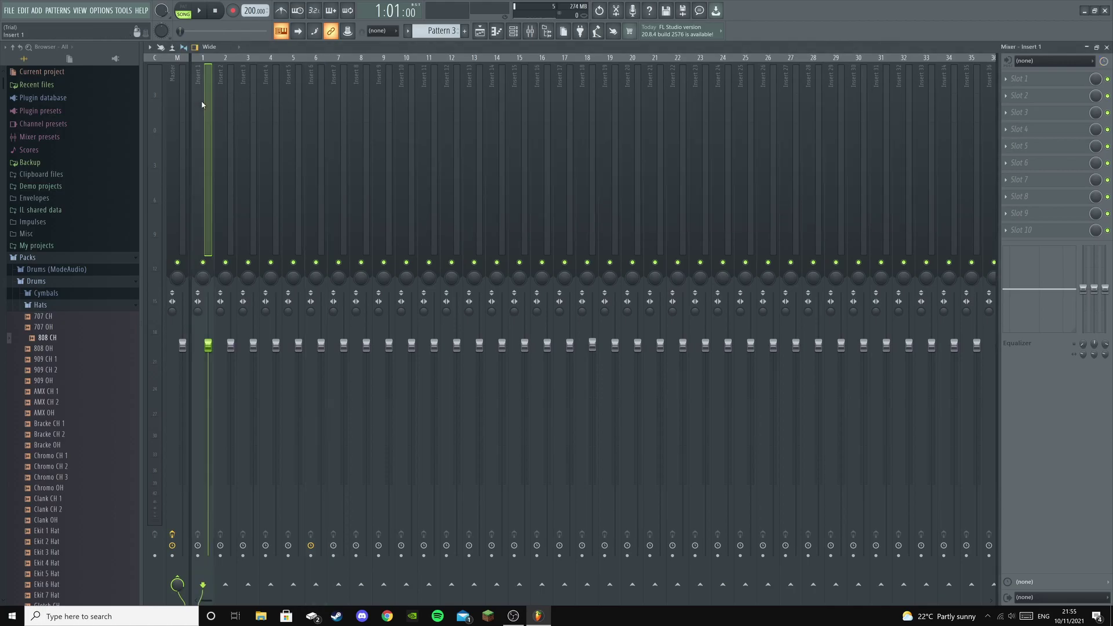
pyautogui.middleClick(1038, 82)
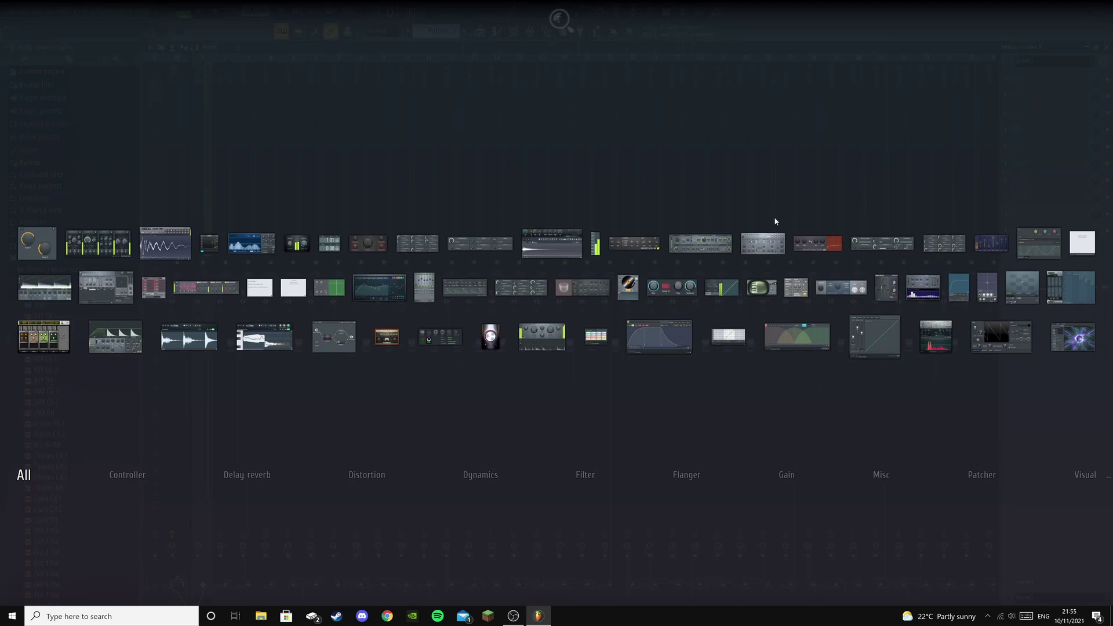
pyautogui.click(366, 296)
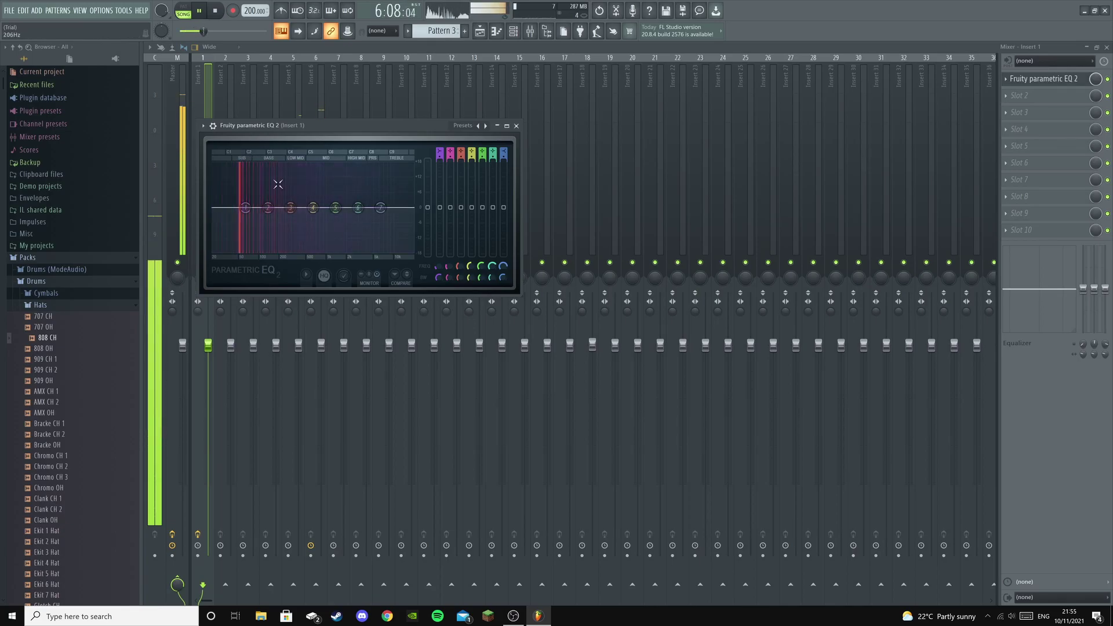
pyautogui.moveTo(245, 207); pyautogui.dragTo(289, 195)
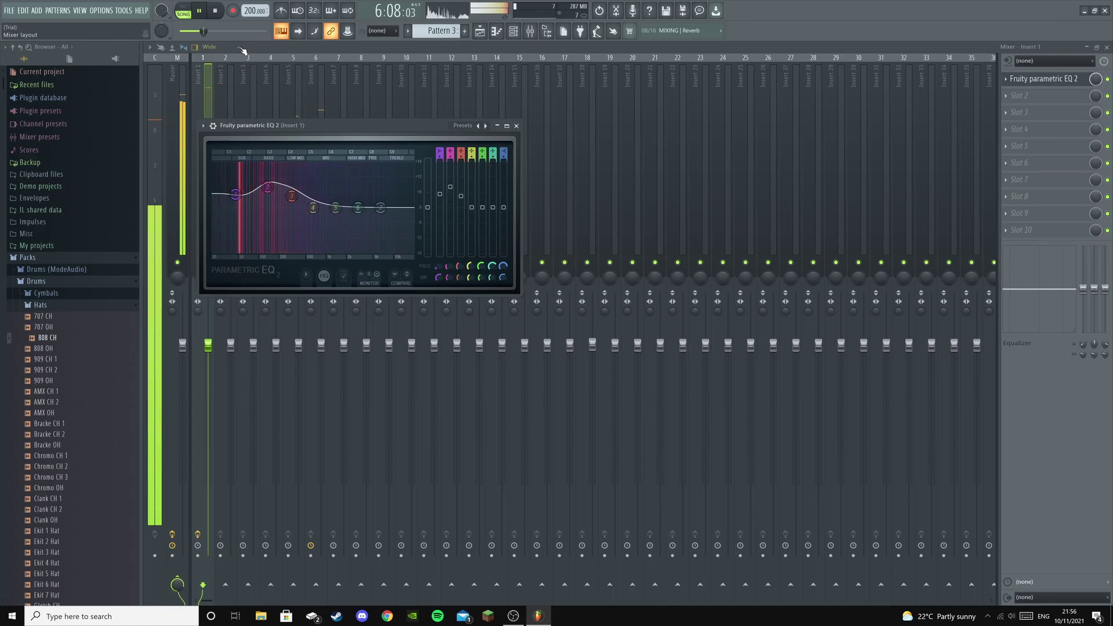
pyautogui.press('space')
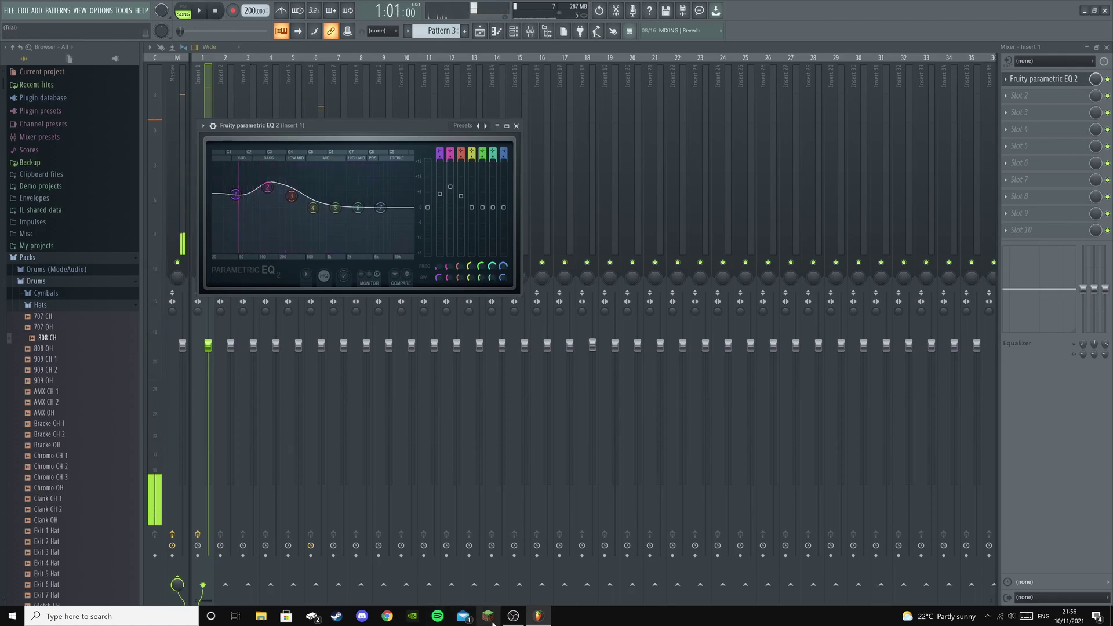